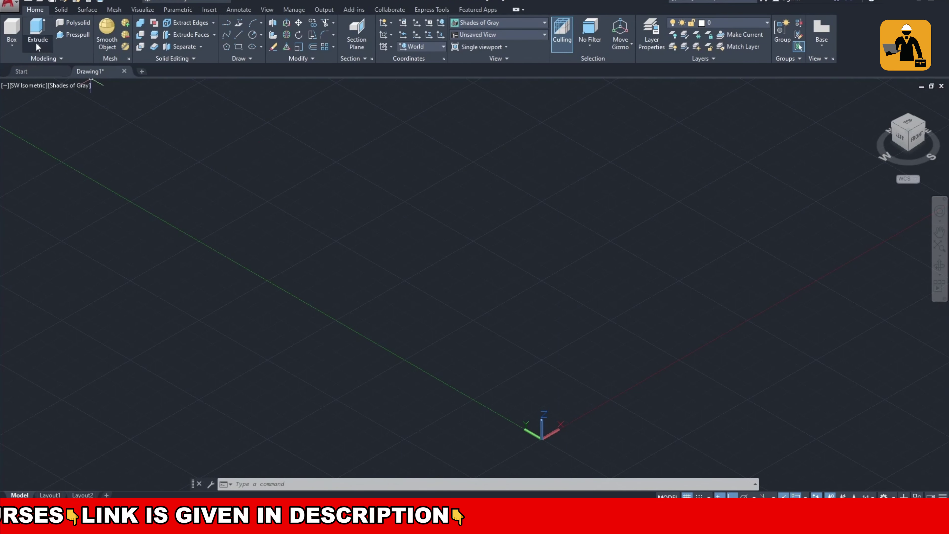
left_click(10, 32)
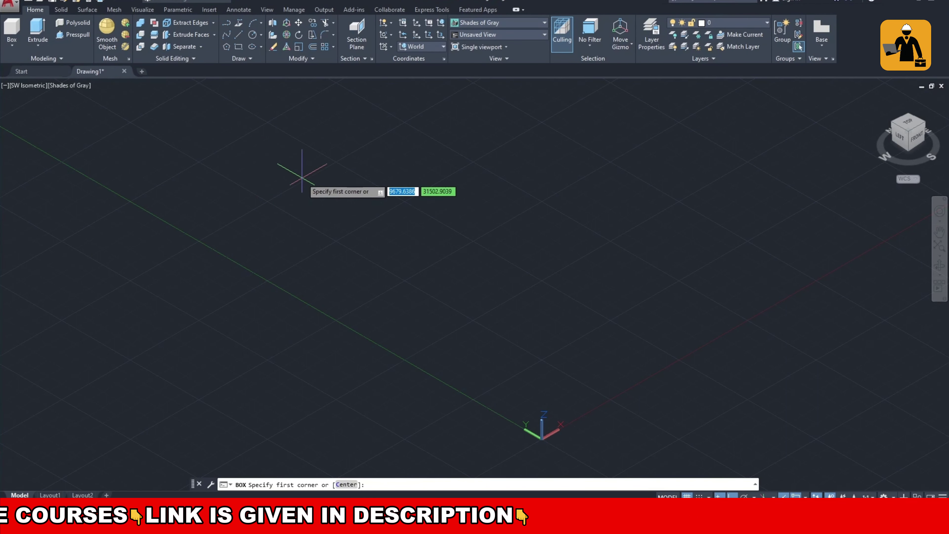
left_click(306, 183)
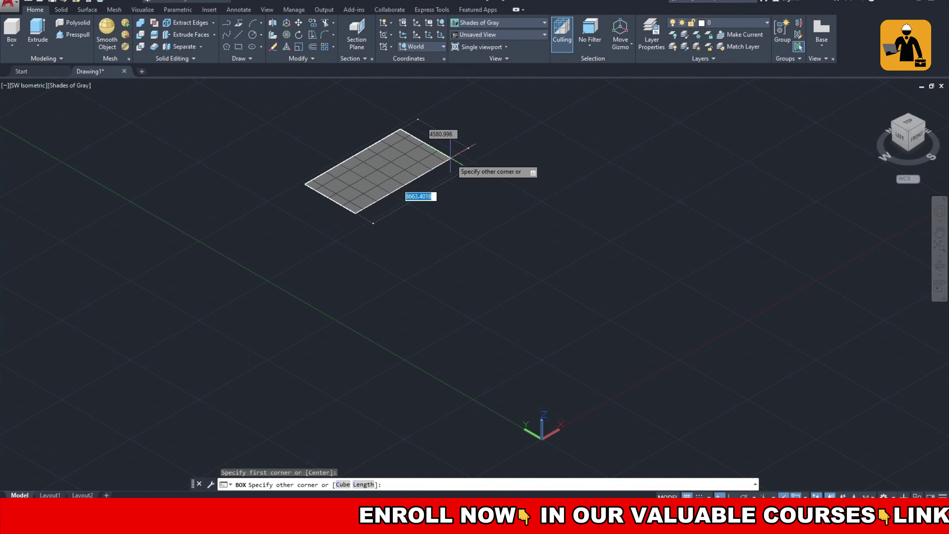
left_click(455, 174)
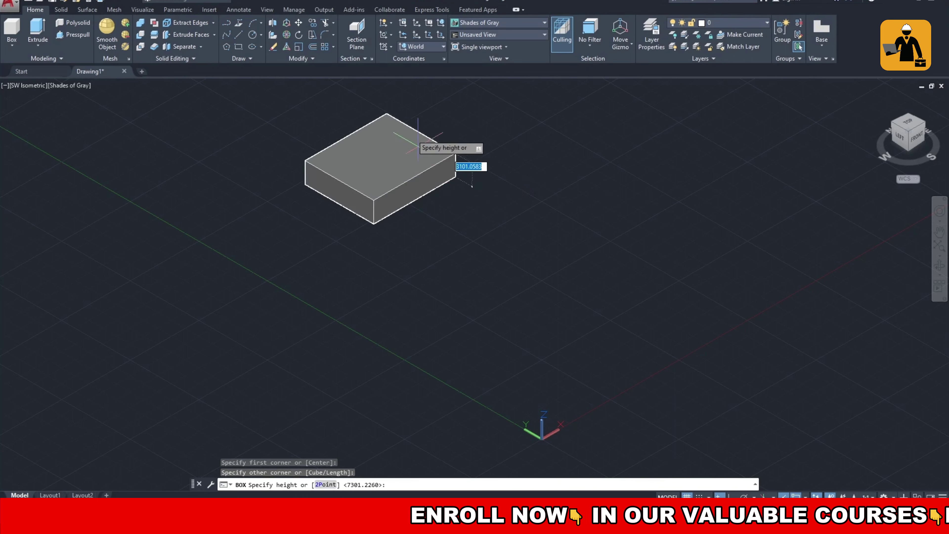
left_click(395, 113)
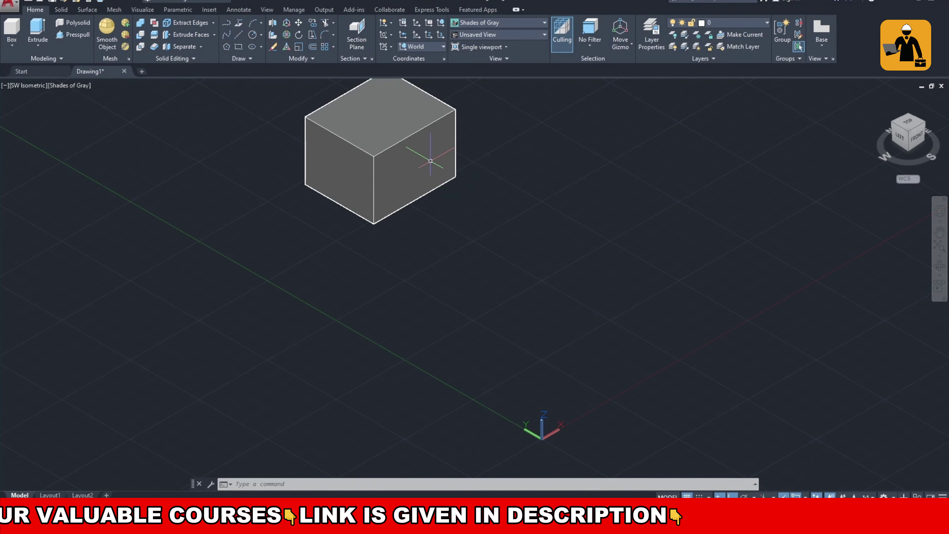
left_click(422, 148)
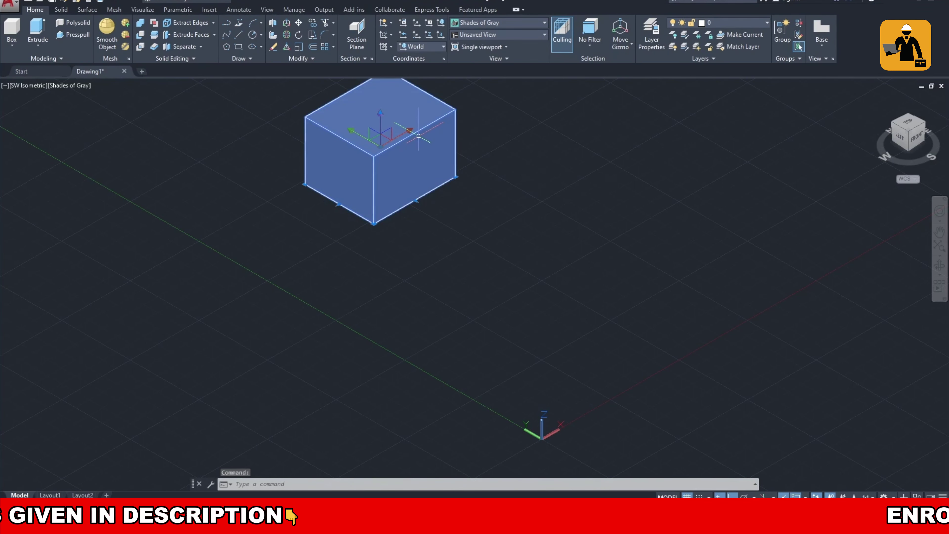
key("Delete")
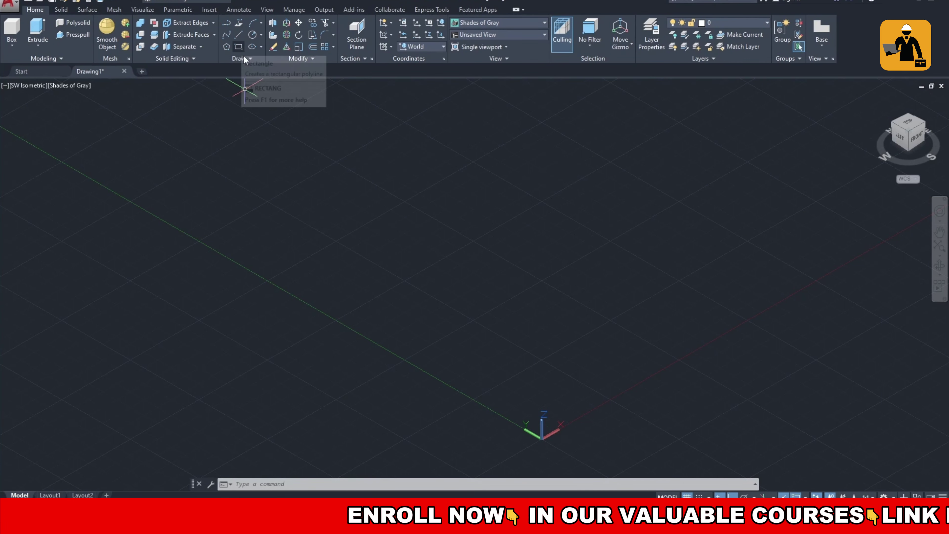
Draw a square rectangle with REC on the ground near the view's top, then select it
type("rec")
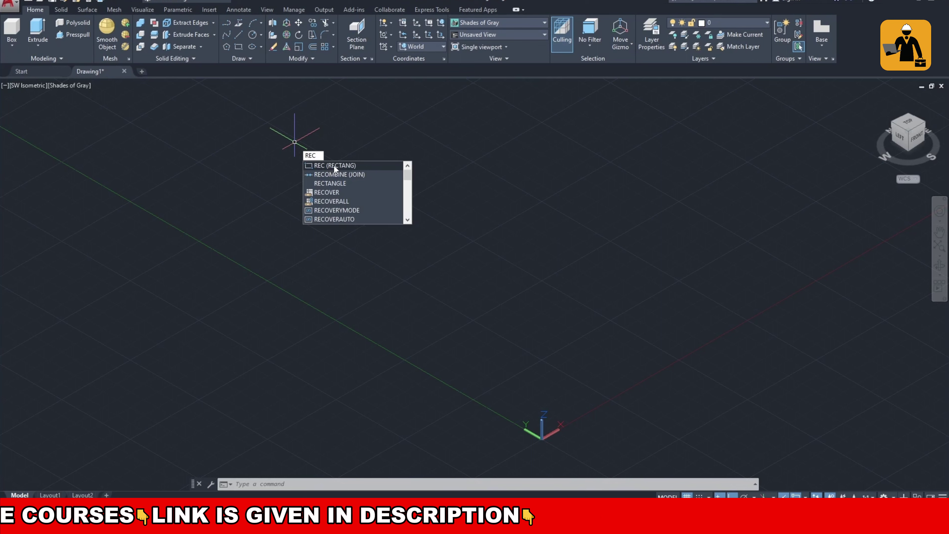
left_click(333, 165)
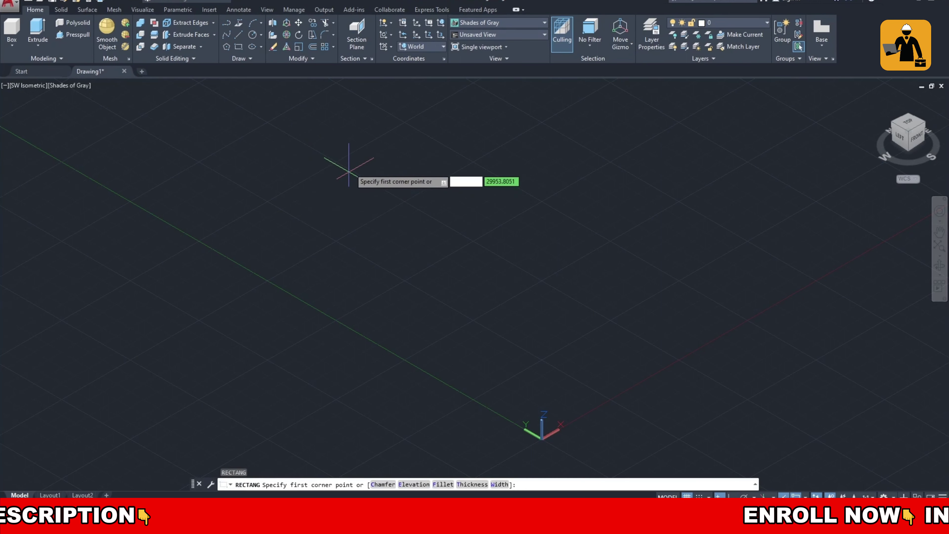
left_click(335, 161)
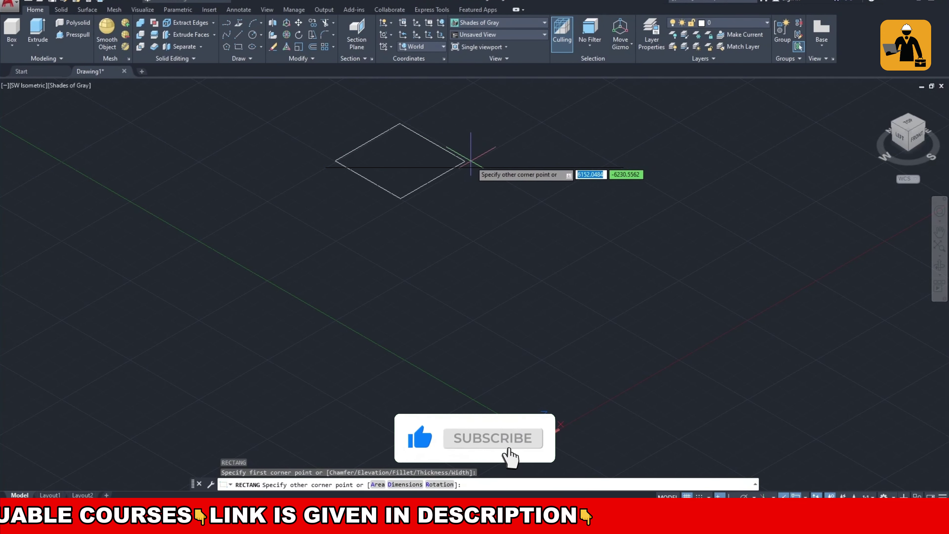
left_click(476, 161)
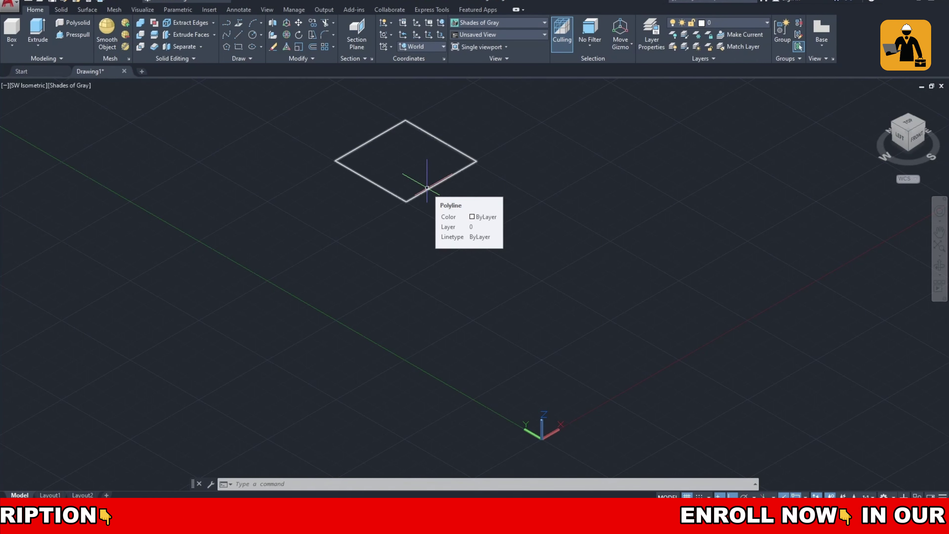
left_click(428, 187)
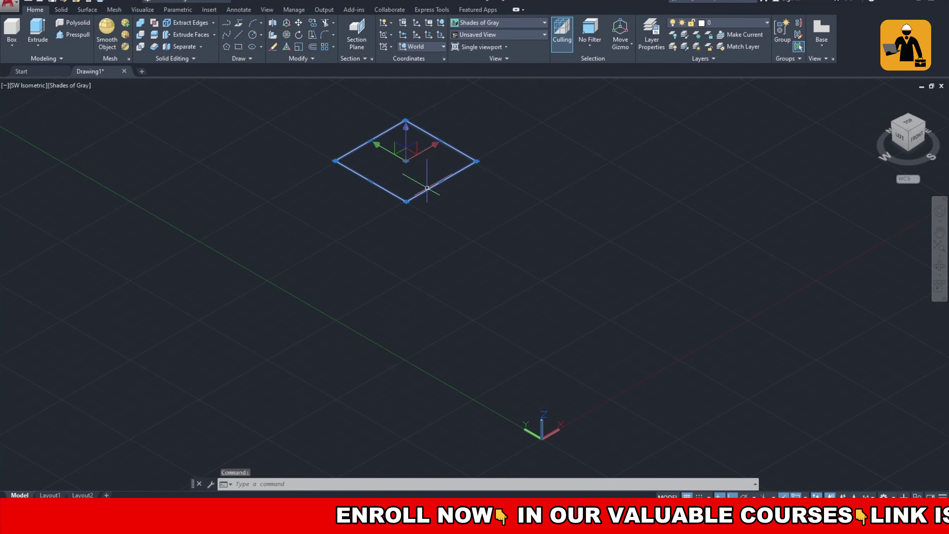
Extrude the selected rectangle 6000 units into a solid cube and select it
left_click(38, 30)
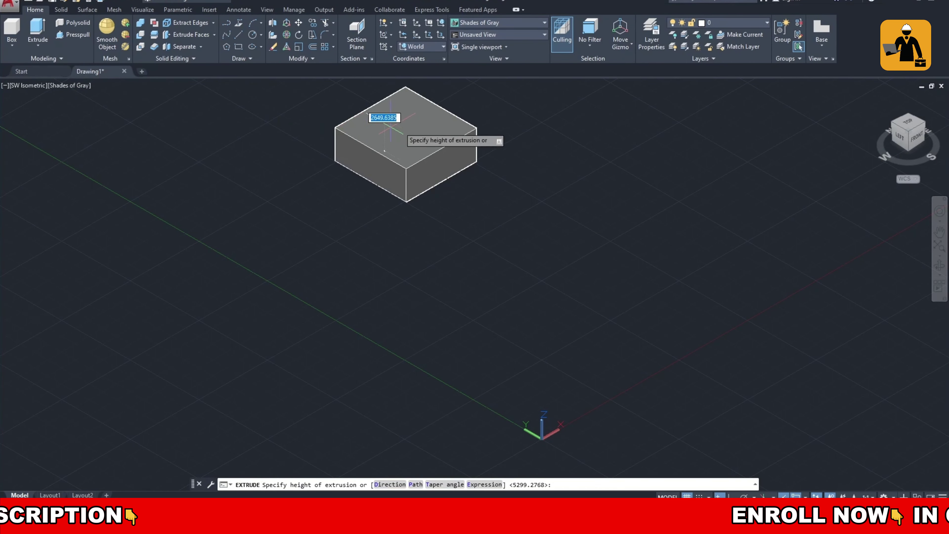
scroll(407, 101, "down", 2)
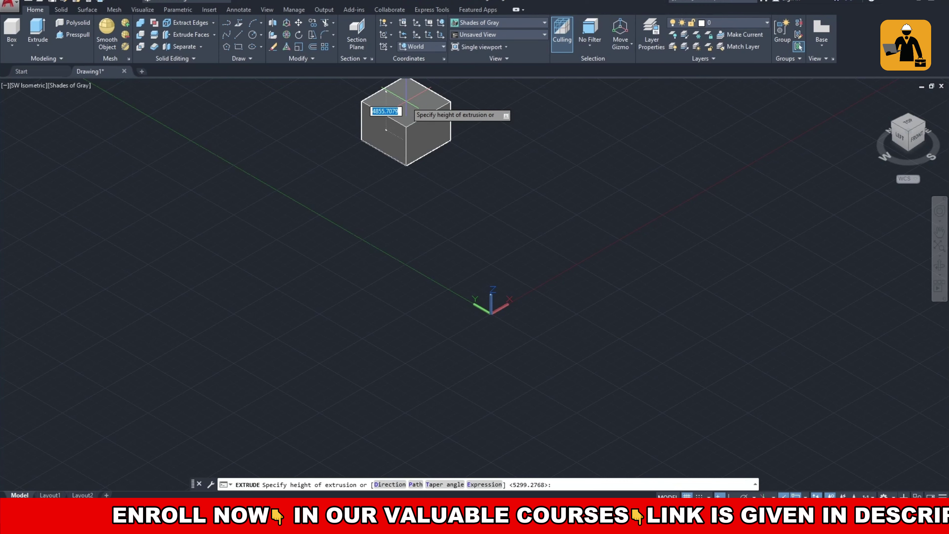
type("6")
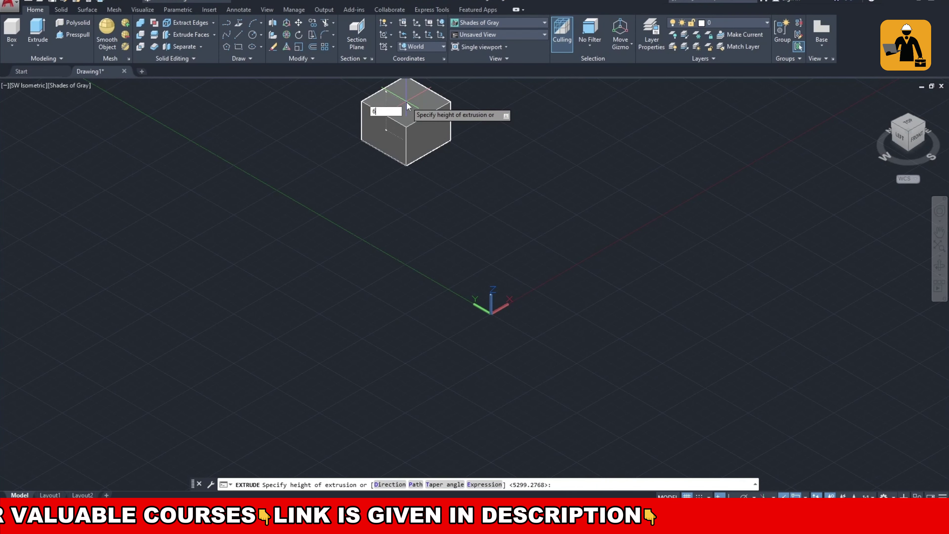
type("000")
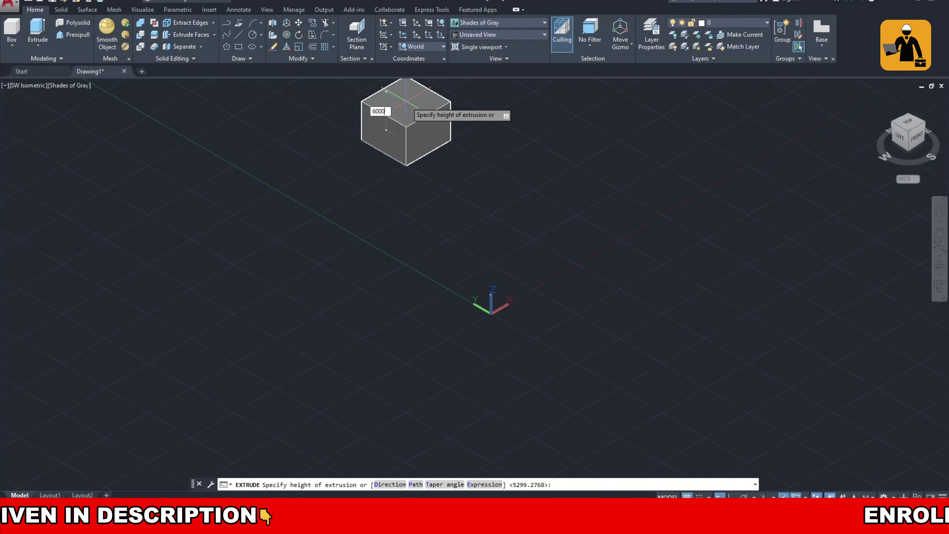
key("Return")
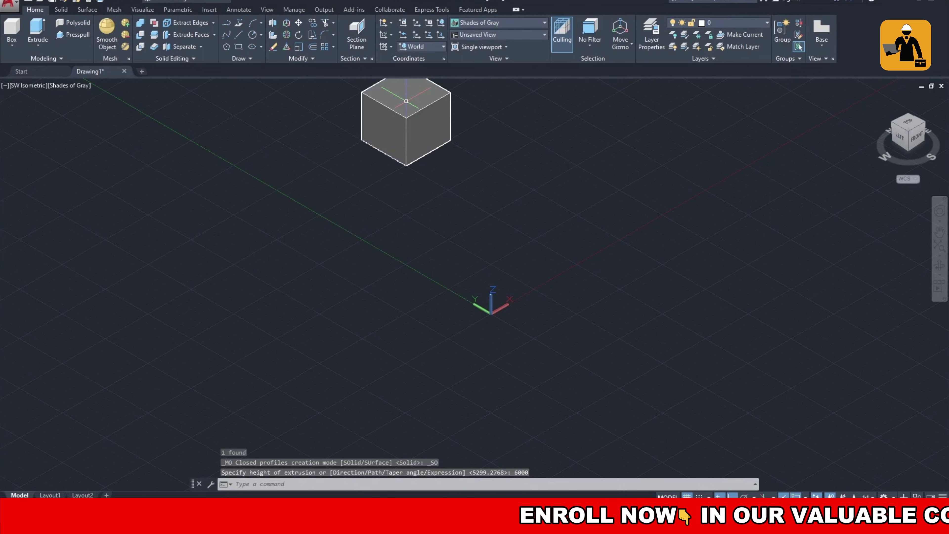
scroll(424, 166, "down", 2)
scroll(430, 183, "up", 2)
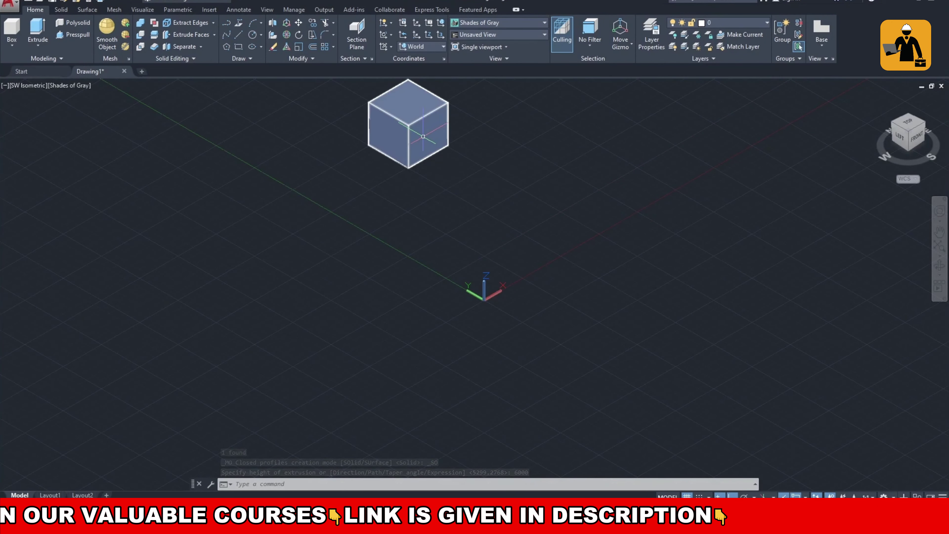
left_click(428, 153)
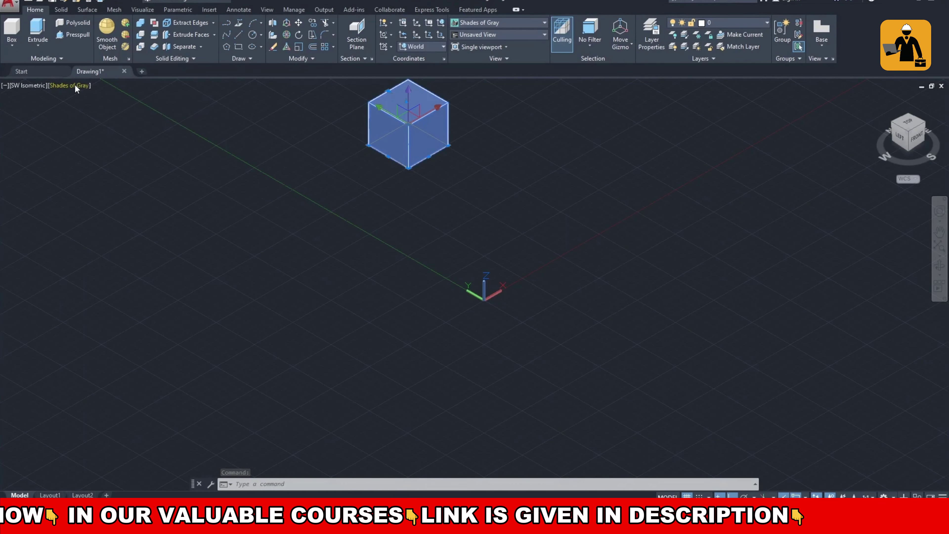
Preview the cube in 2D Wireframe, then return the visual style to Shades of Gray
left_click(74, 85)
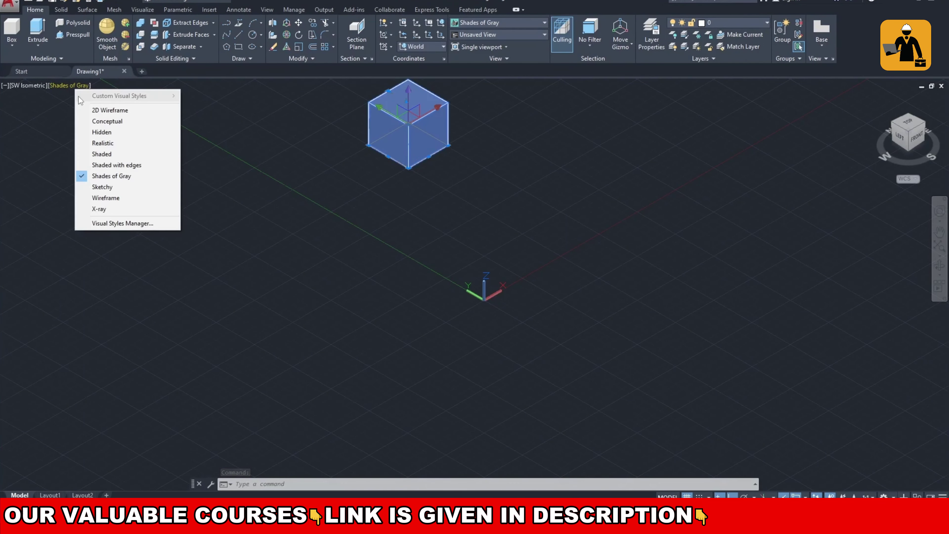
left_click(89, 110)
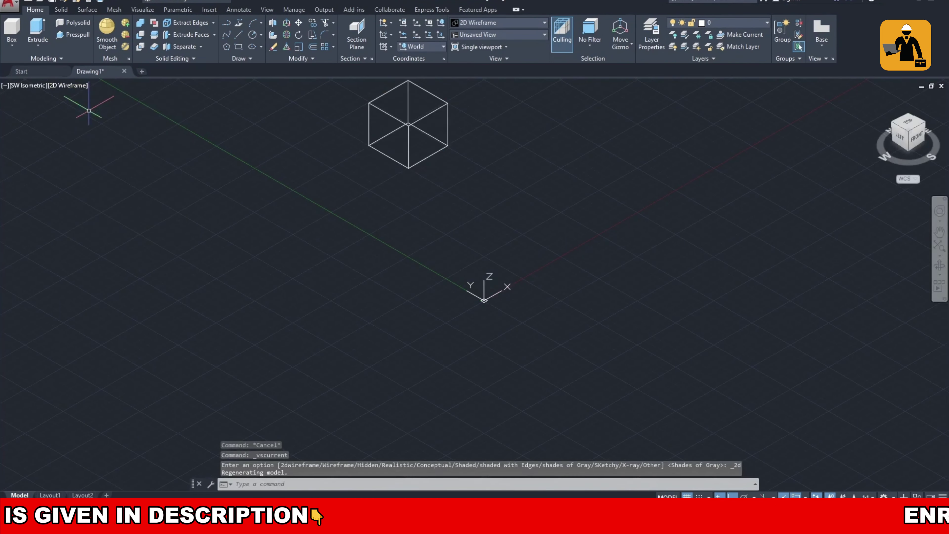
left_click(66, 86)
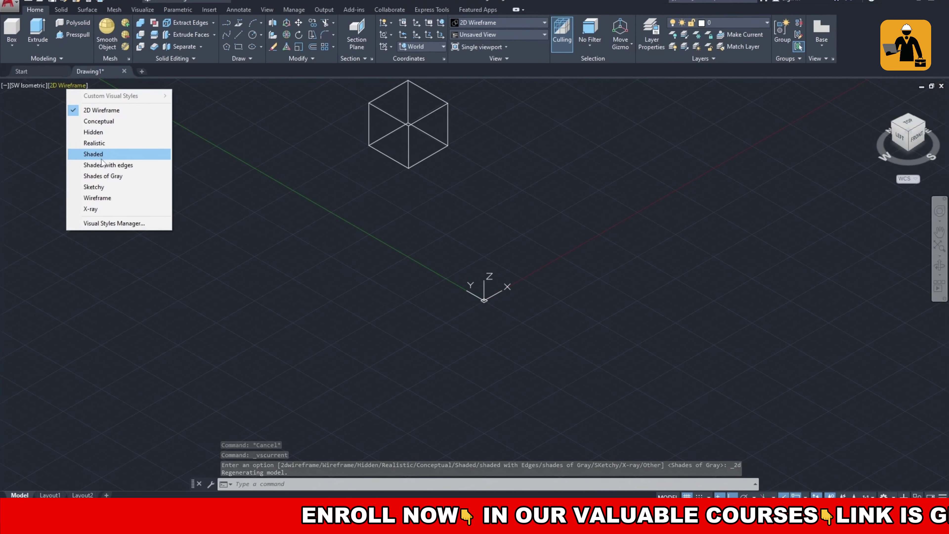
left_click(110, 176)
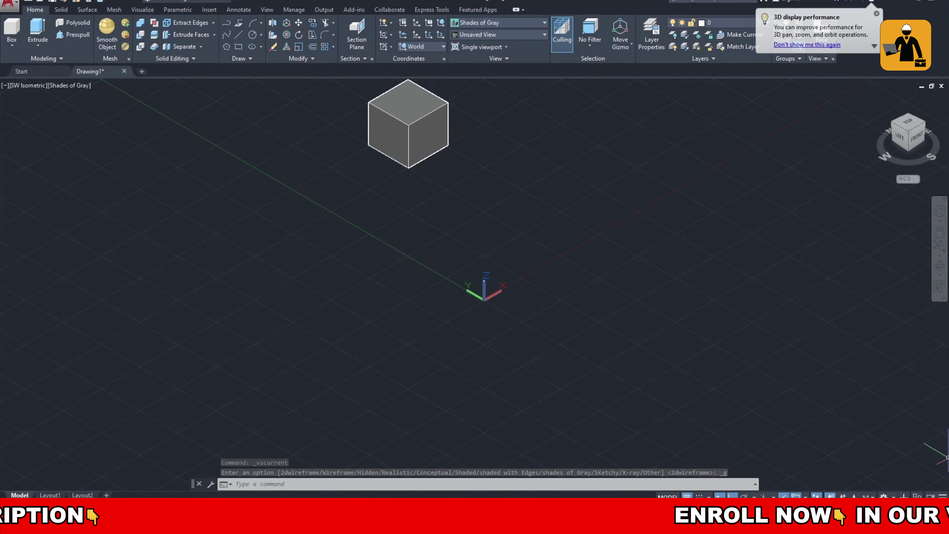
Pan the view so the cube sits centre-left
left_click(940, 233)
left_click_drag(642, 172, 594, 346)
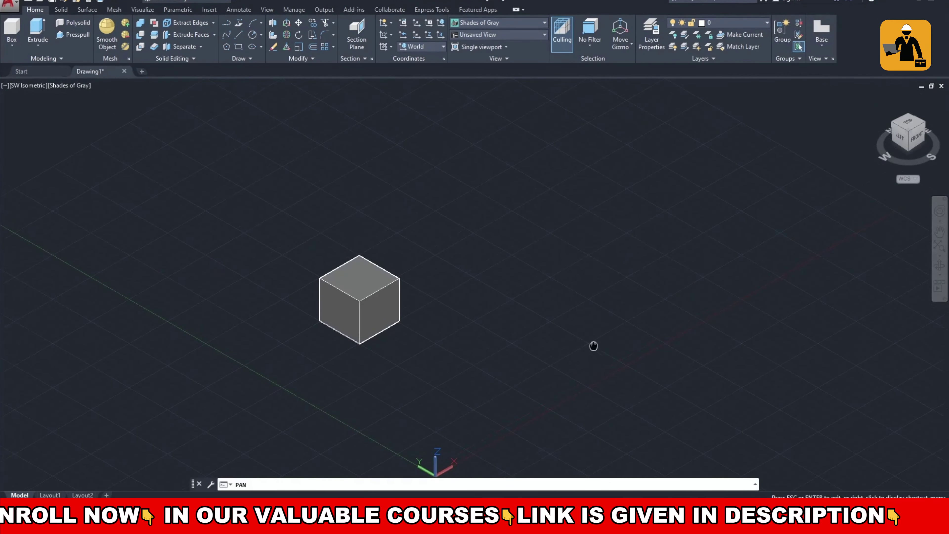
key("Escape")
type("c")
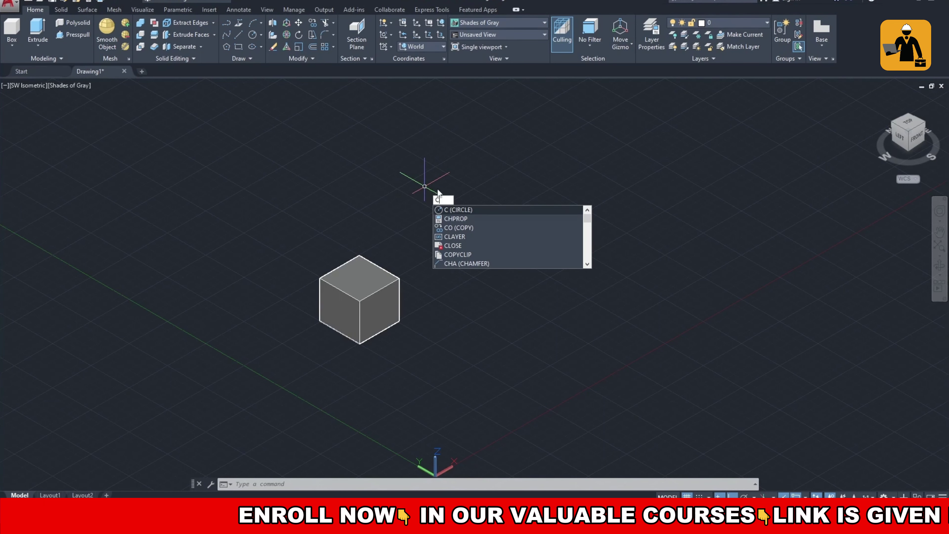
Draw a circle centred above the cube and select it
key("Return")
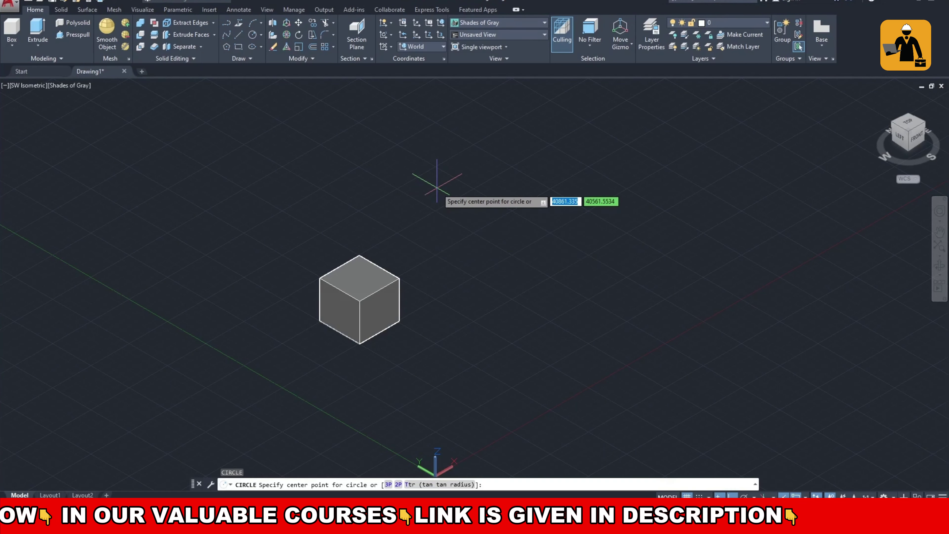
left_click(446, 169)
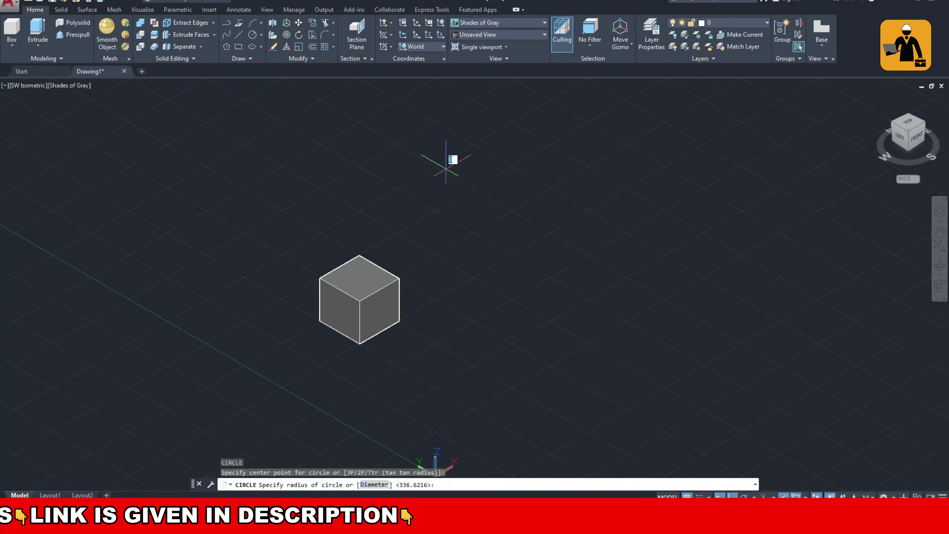
left_click(480, 172)
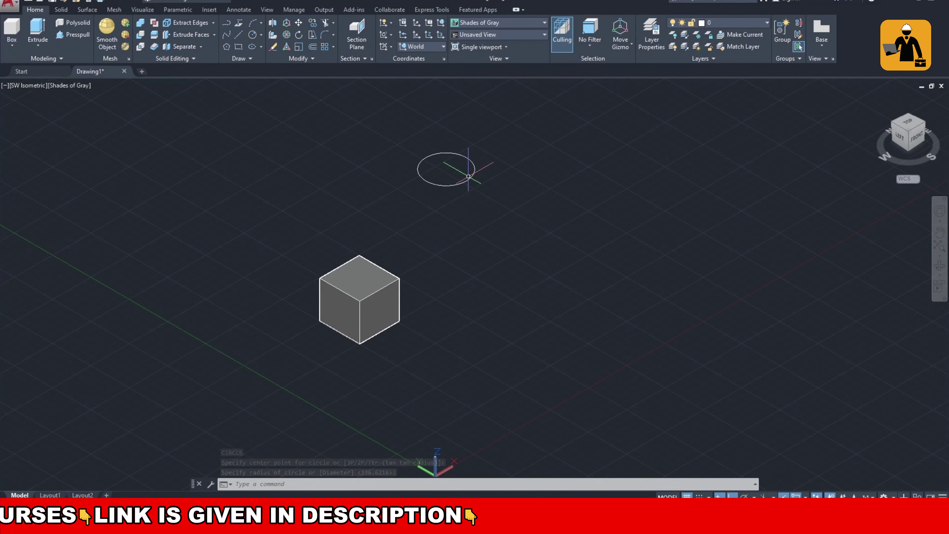
mouse_move(469, 178)
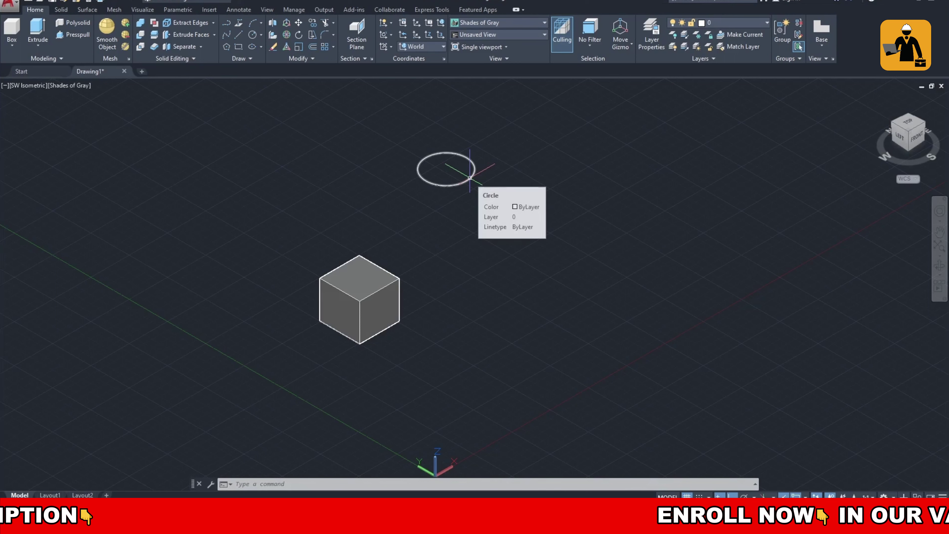
left_click(470, 178)
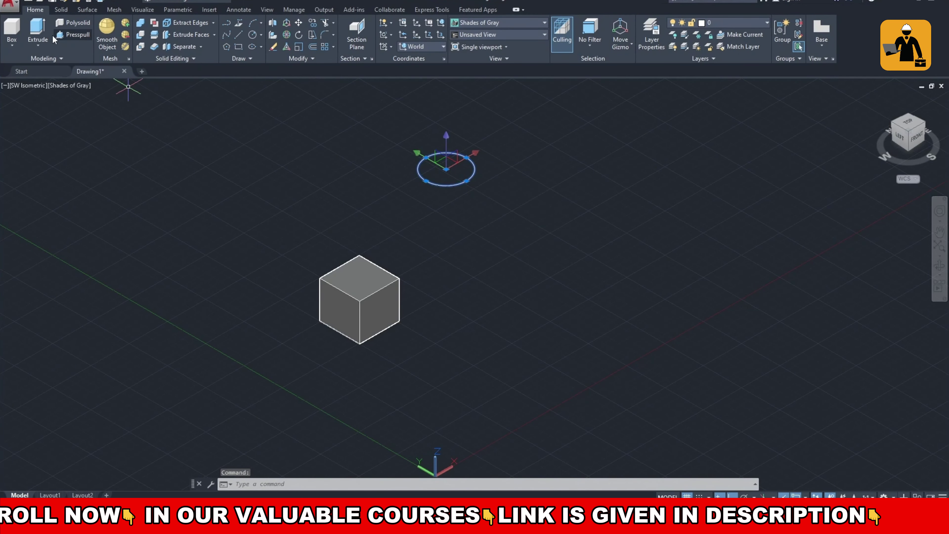
Extrude the circle 5000 units into a solid cylinder and select it
left_click(37, 33)
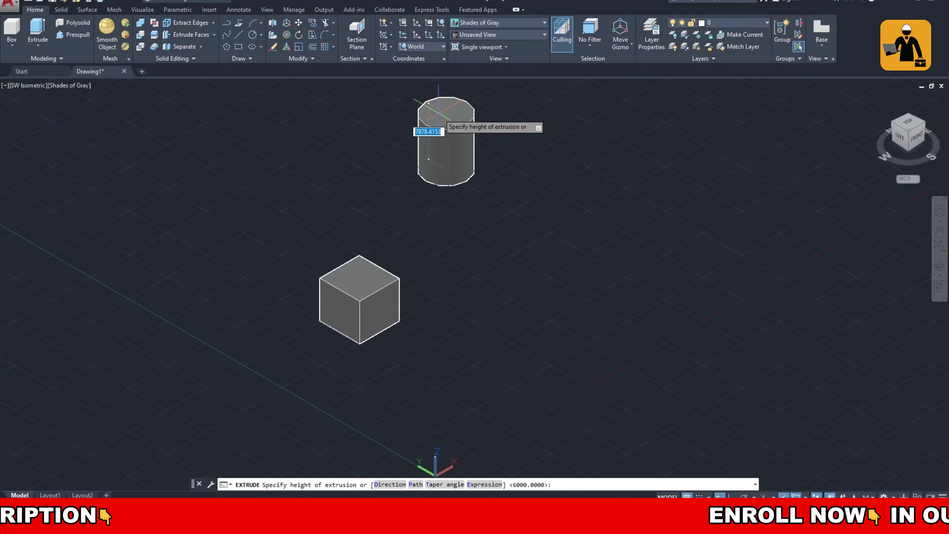
type("50")
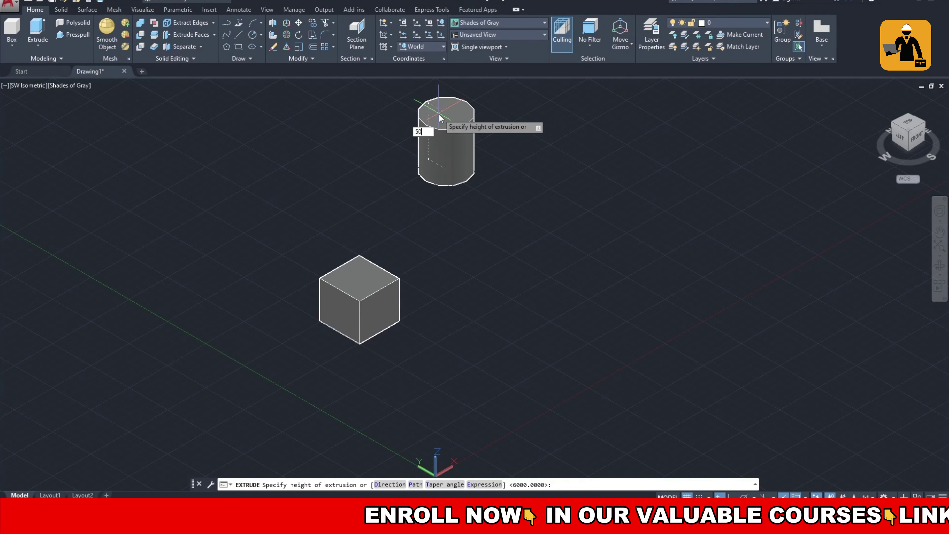
type("00")
key("Return")
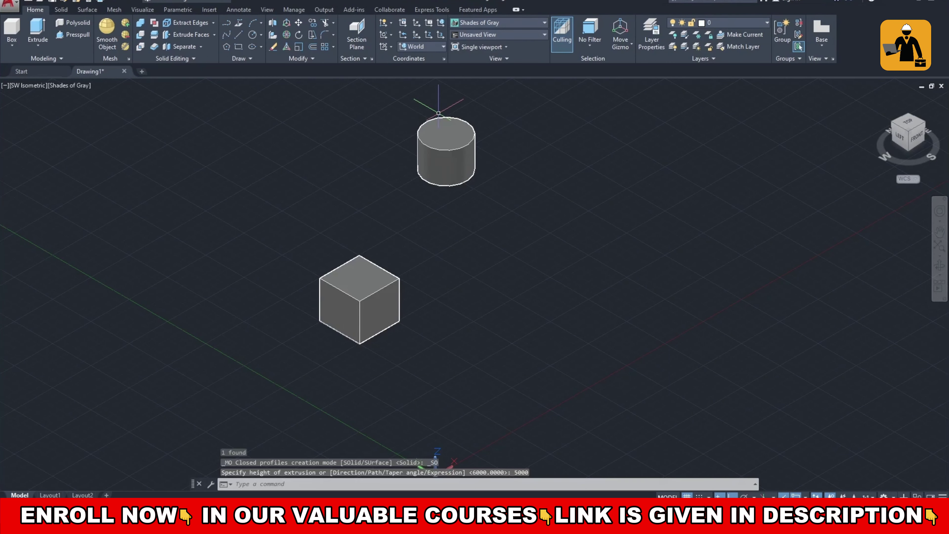
scroll(455, 175, "up", 2)
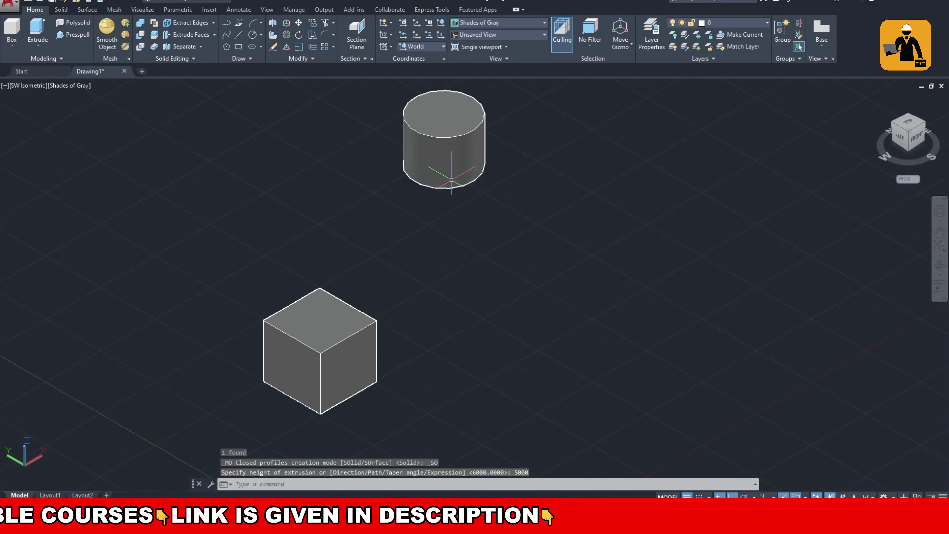
left_click(455, 135)
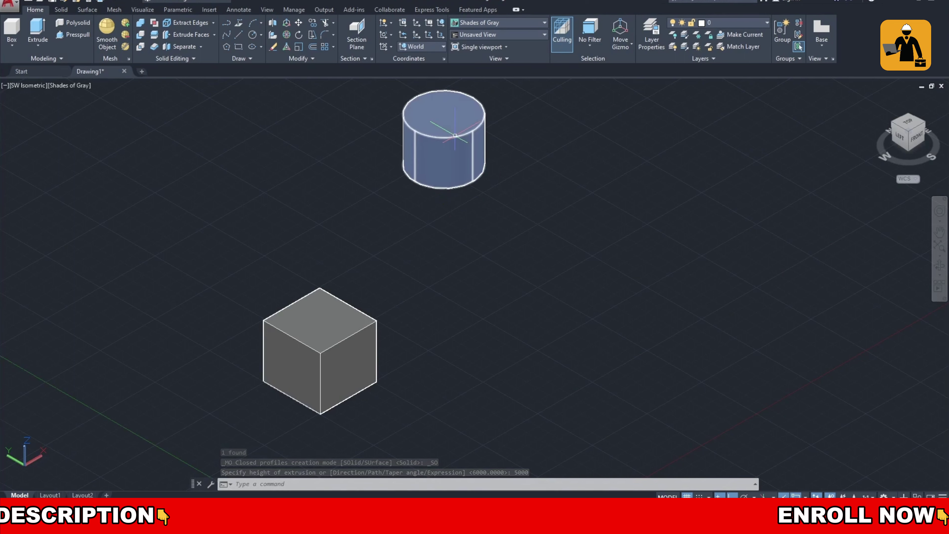
key("Escape")
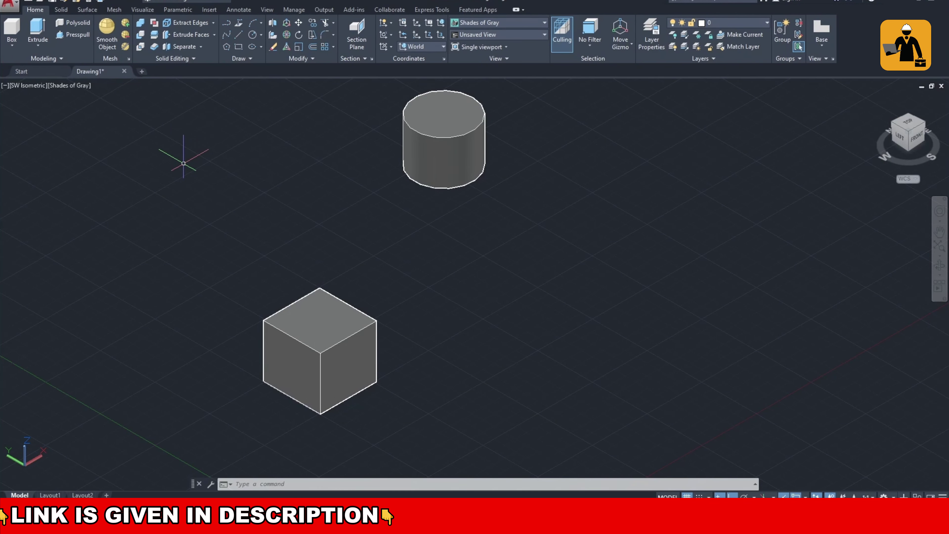
Draw a six-sided polygon with POL, inscribed in a circle, left of the cylinder
type("P")
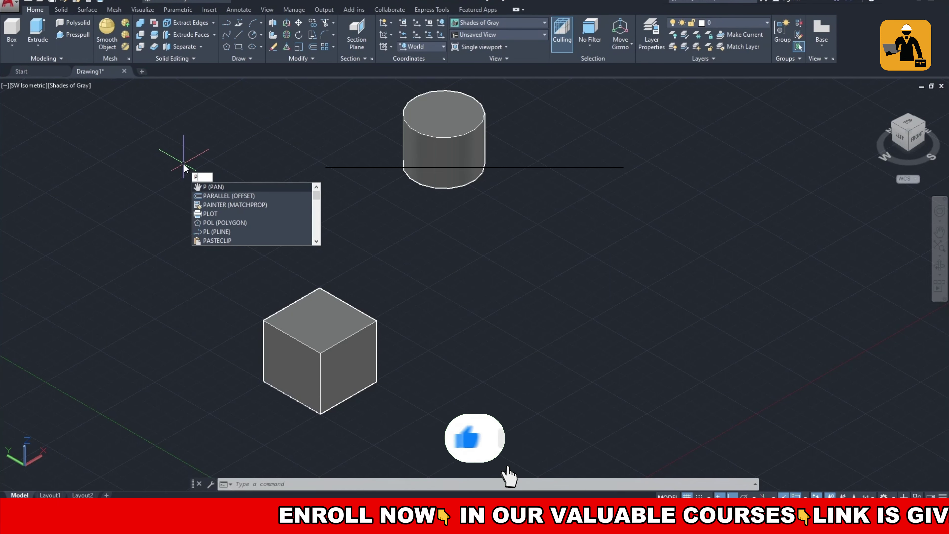
type("OL")
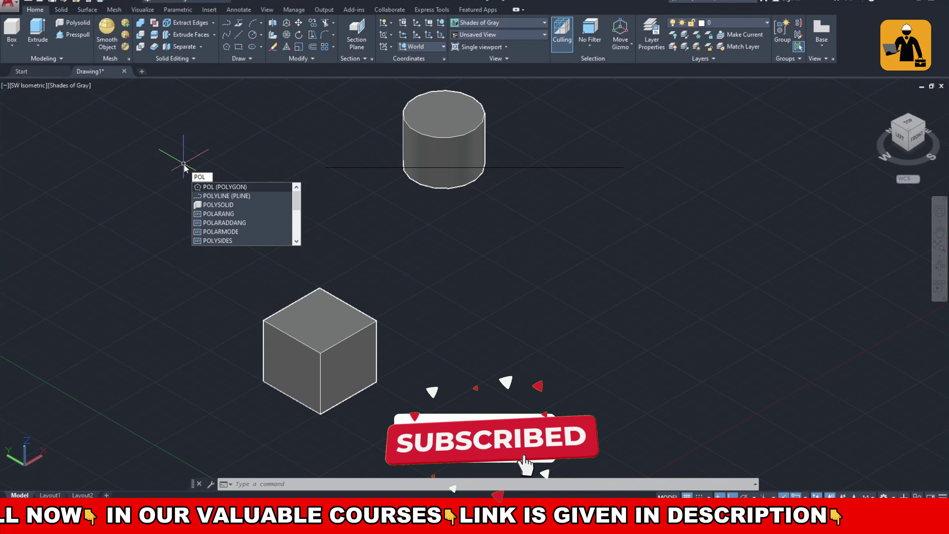
left_click(217, 188)
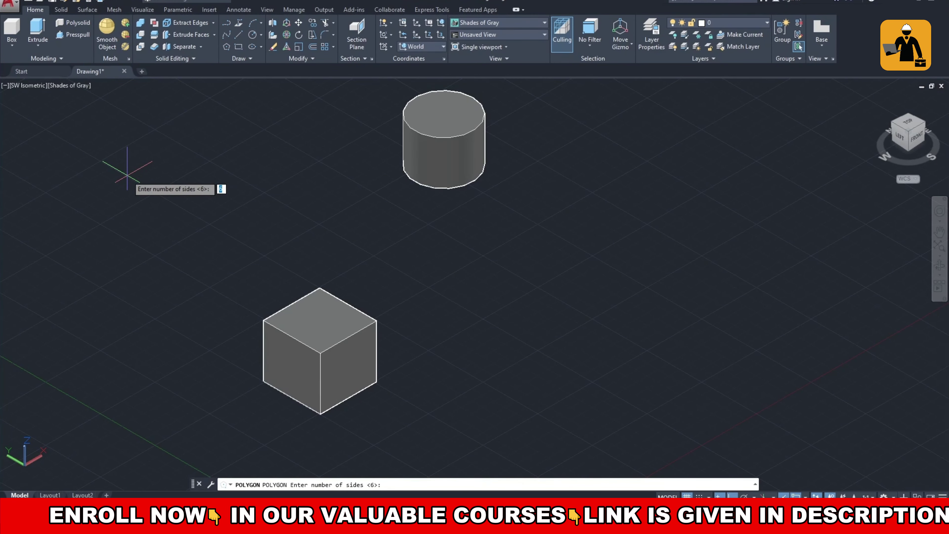
type("6")
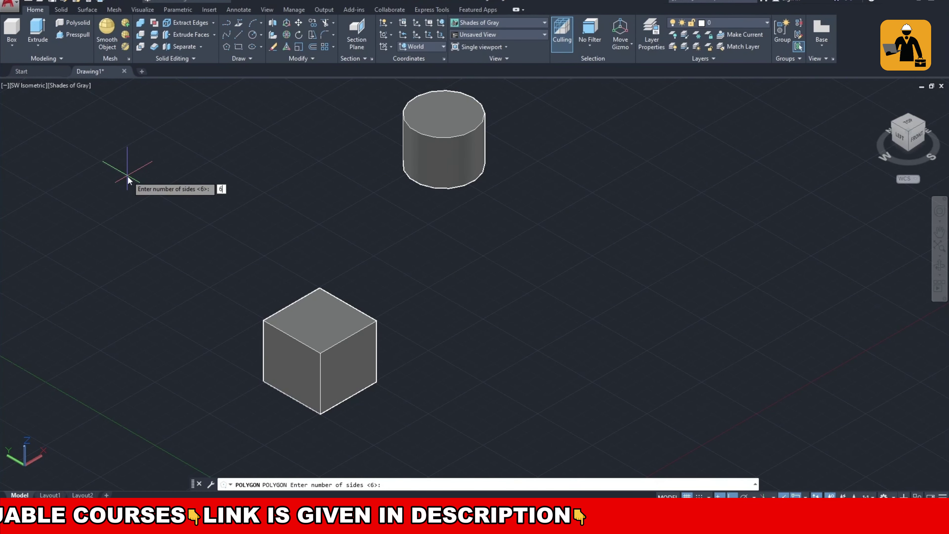
key("Return")
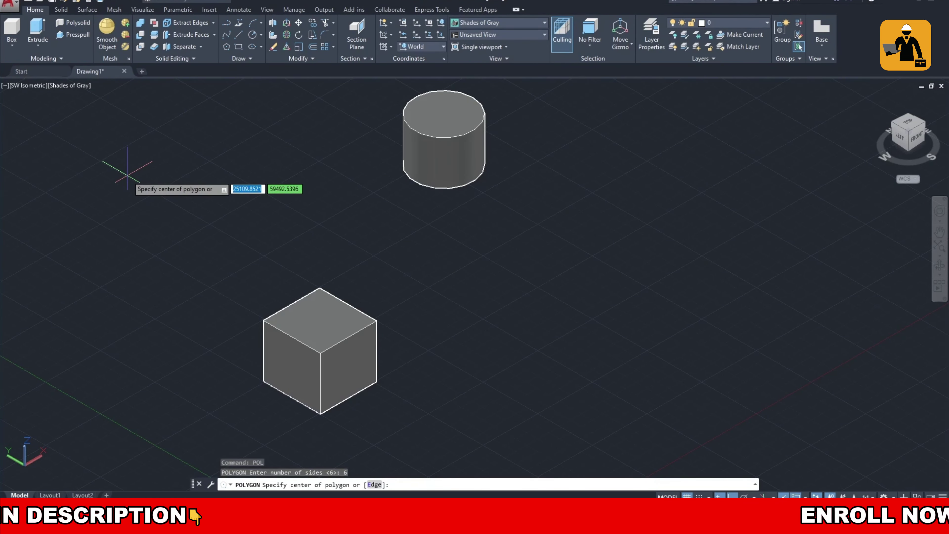
left_click(129, 186)
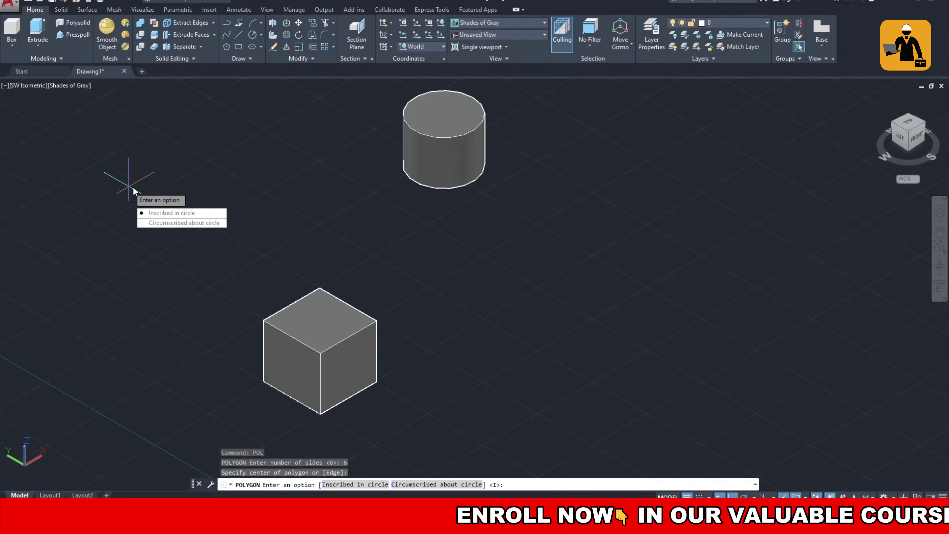
left_click(170, 213)
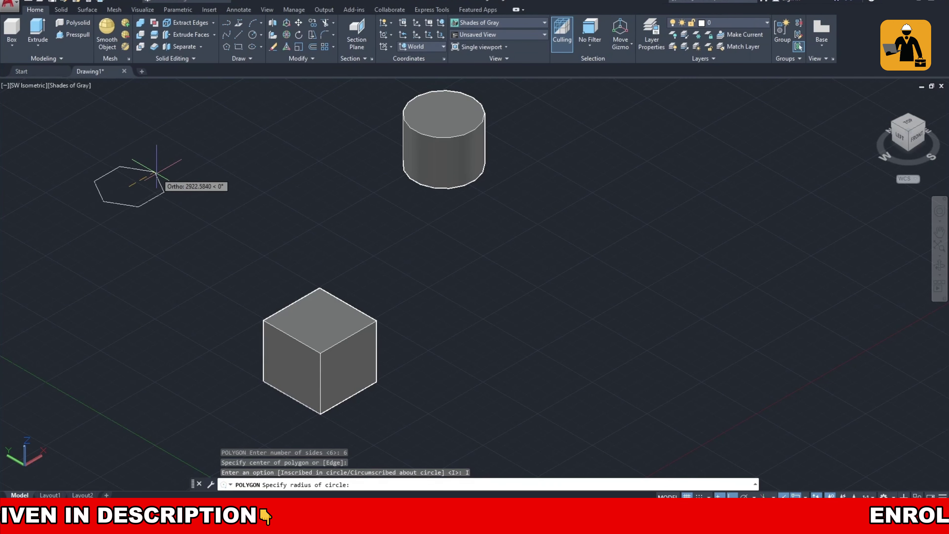
left_click(161, 174)
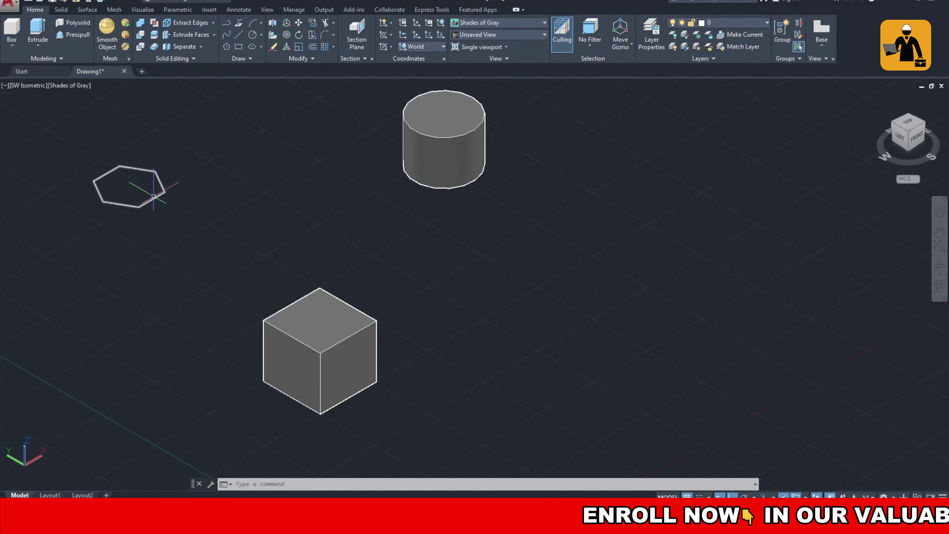
mouse_move(153, 196)
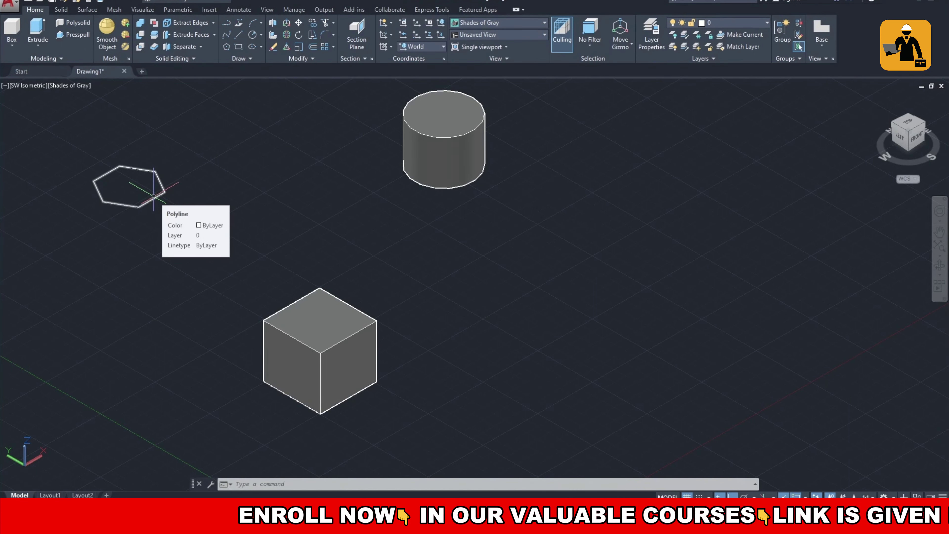
Extrude the hexagon 7000 units into a hexagonal prism and select it
left_click(154, 196)
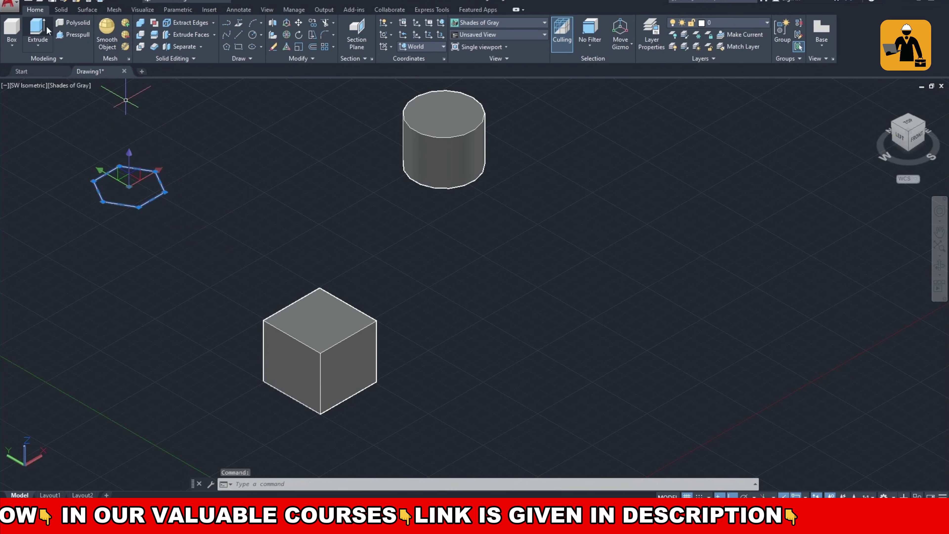
left_click(38, 27)
type("7000")
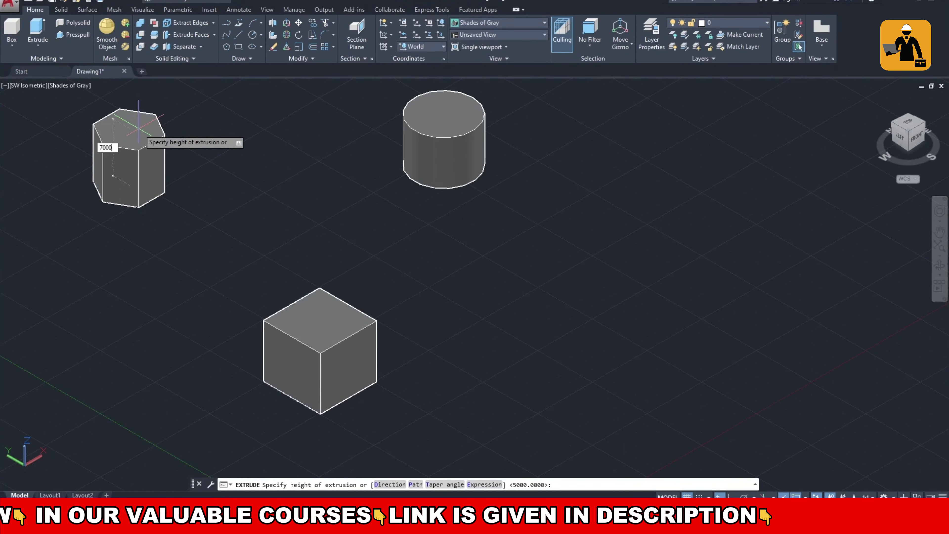
key("Return")
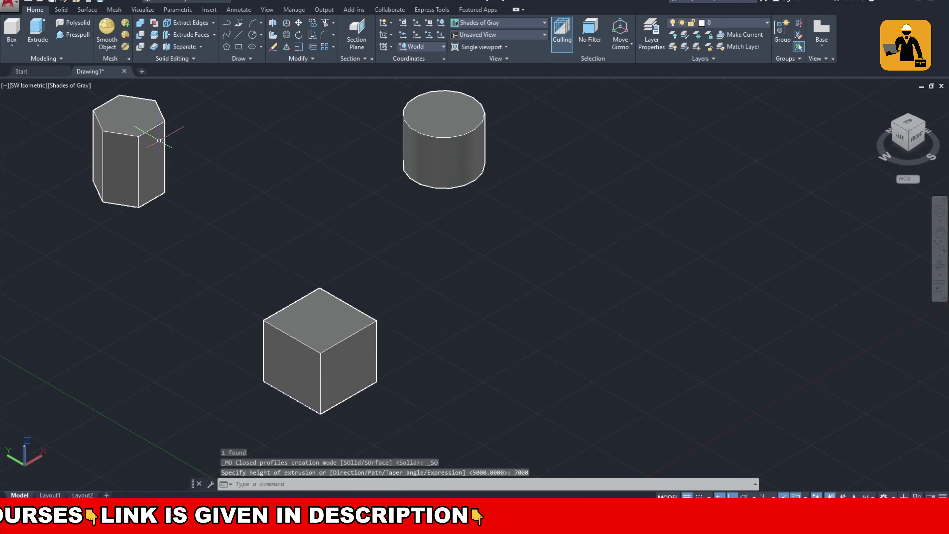
scroll(167, 151, "down", 2)
scroll(167, 151, "up", 2)
scroll(167, 151, "up", 2)
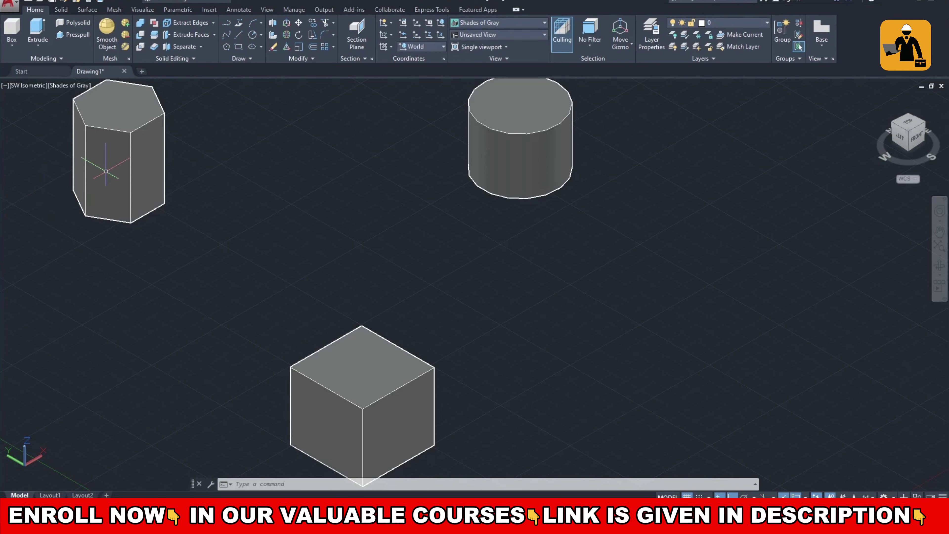
left_click(110, 124)
scroll(109, 118, "down", 2)
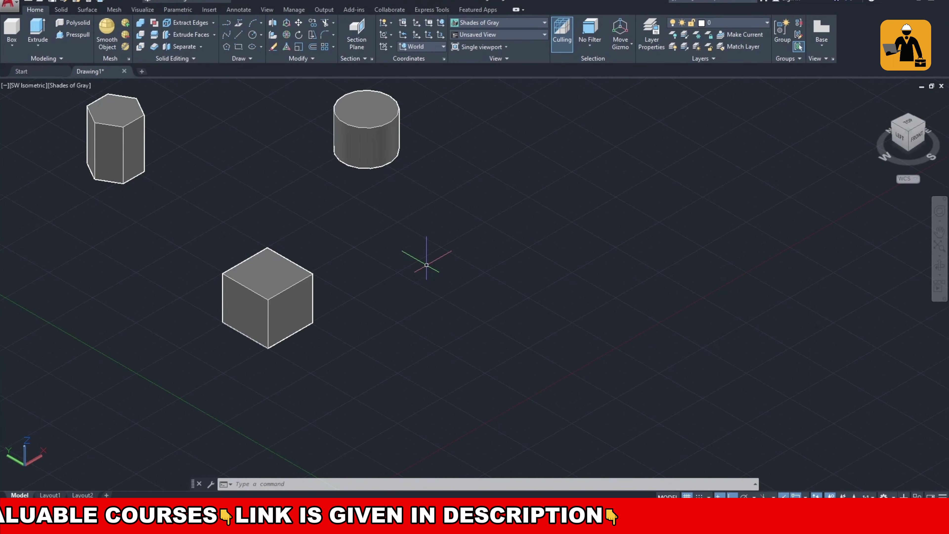
Start a LINE outline right of the cube, placing the first corners and the L notch
type("LI")
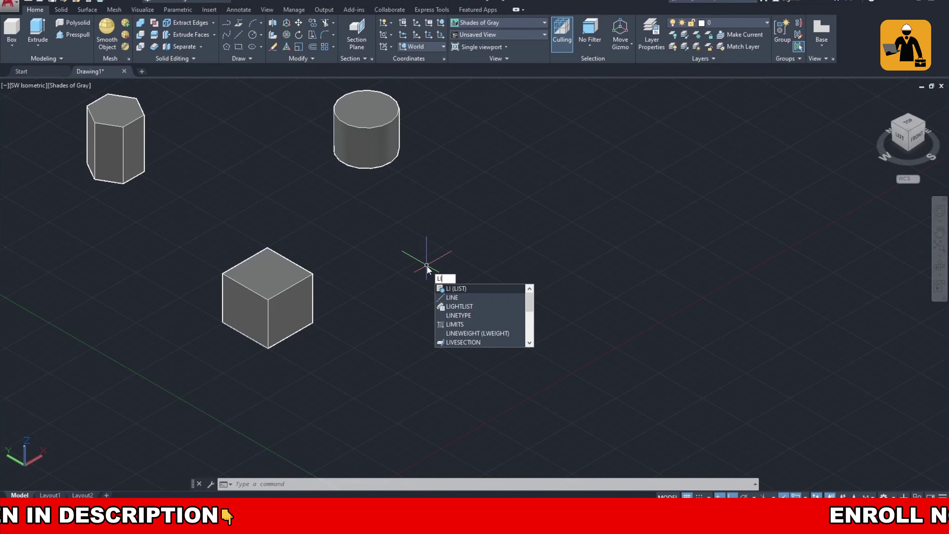
type("NE")
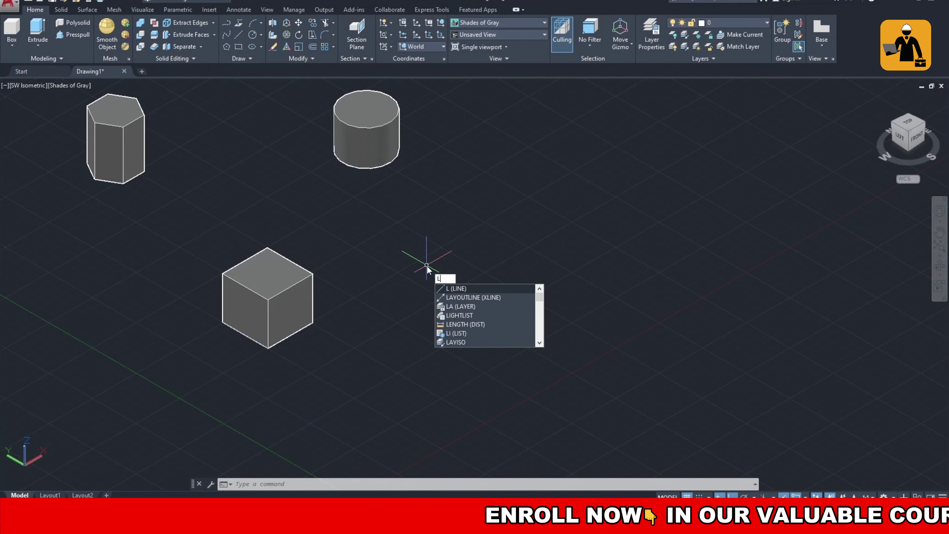
key("Return")
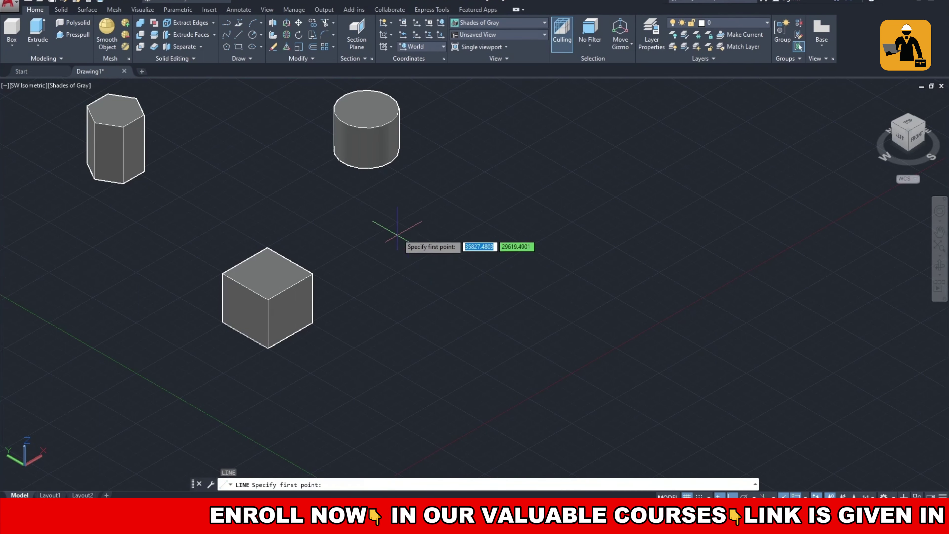
left_click(402, 212)
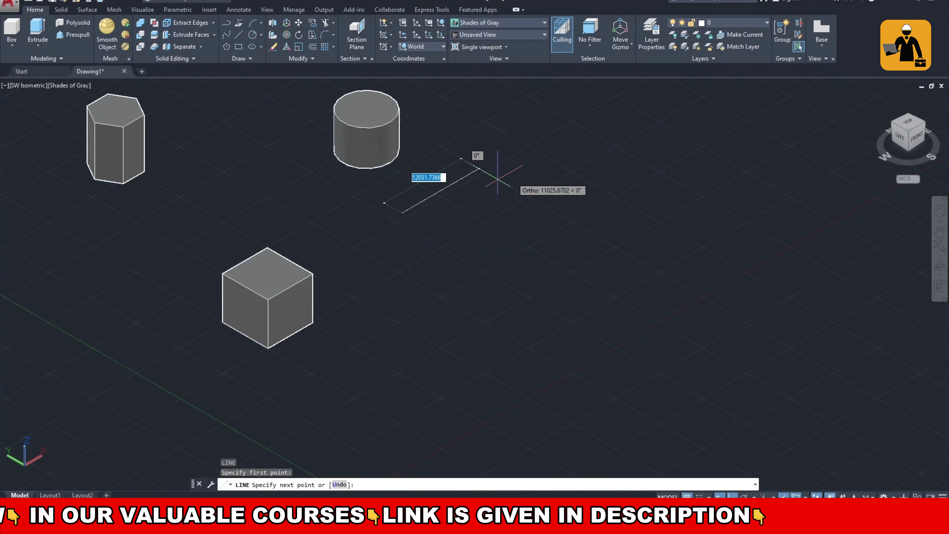
left_click(492, 161)
left_click(564, 203)
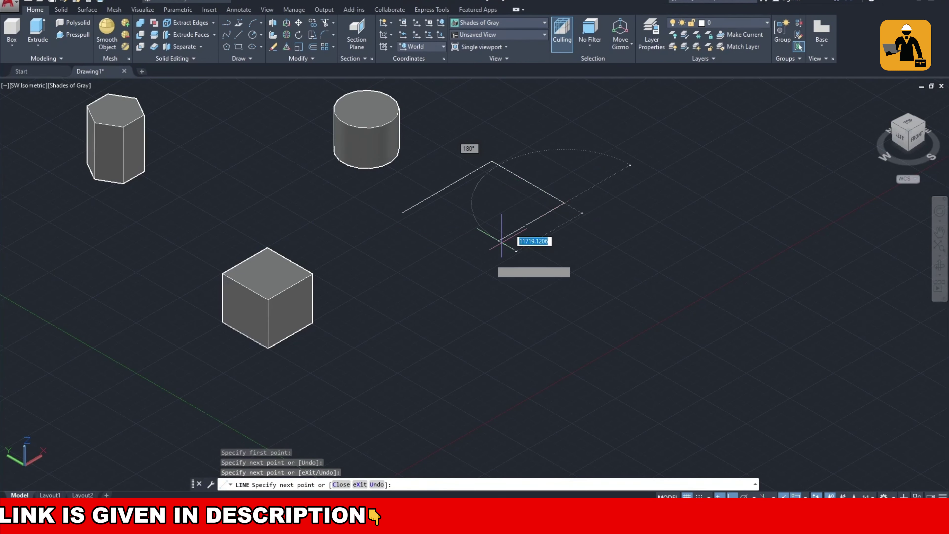
left_click(524, 228)
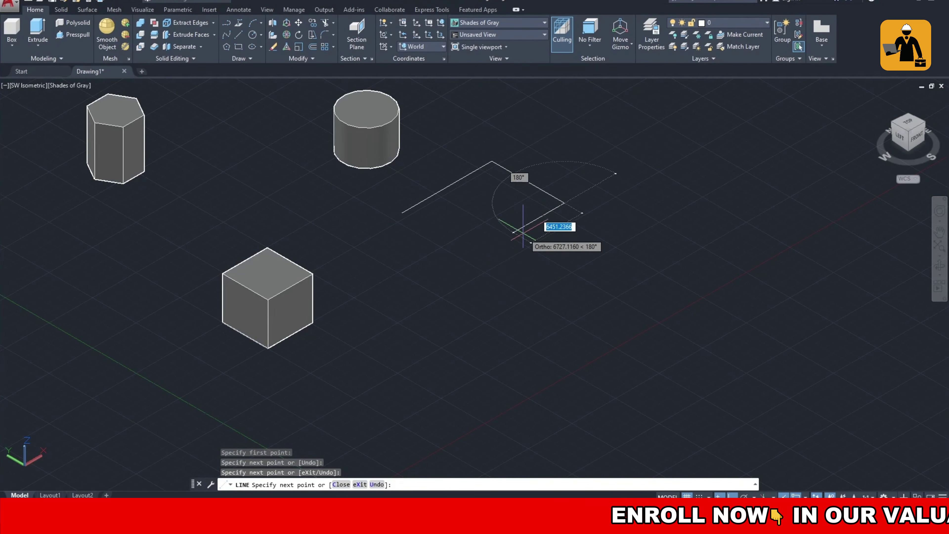
Place the remaining L corners and close the outline back at its start point
left_click(604, 275)
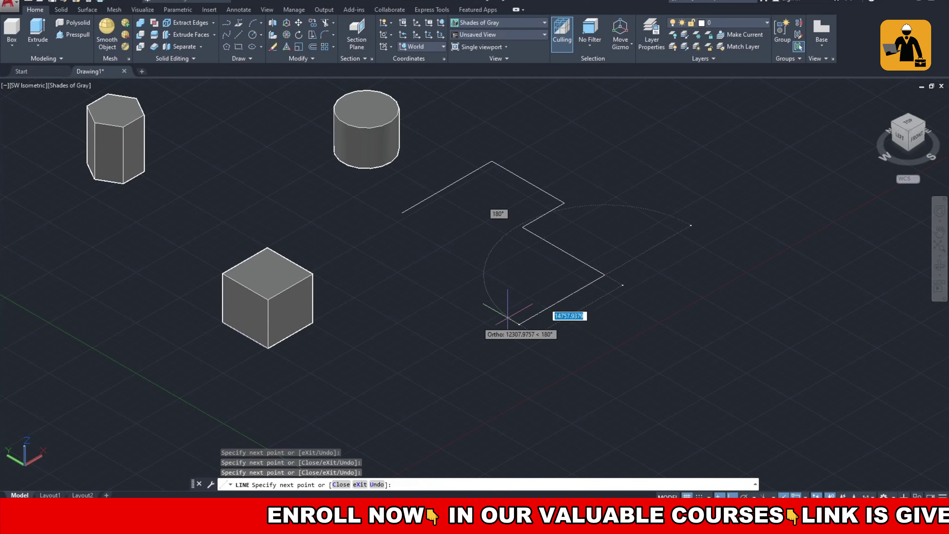
left_click(487, 342)
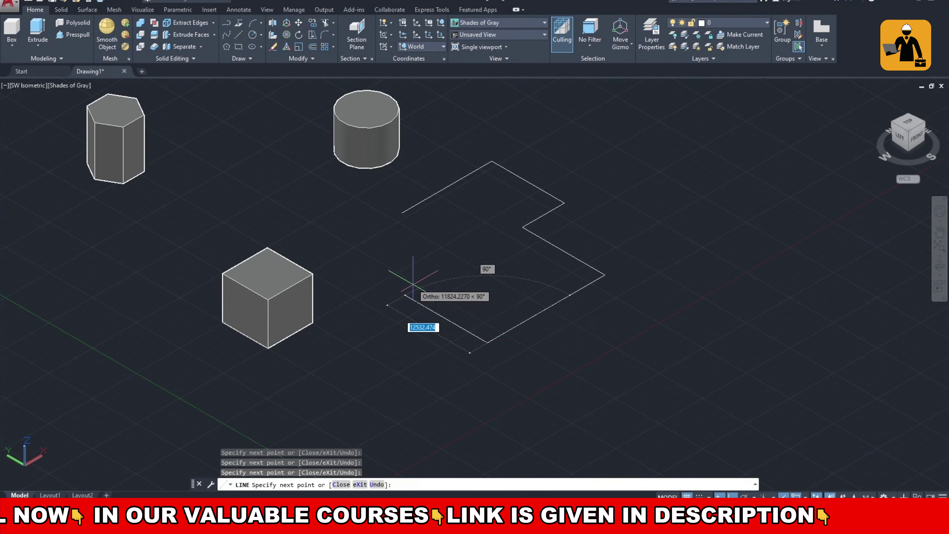
left_click(339, 255)
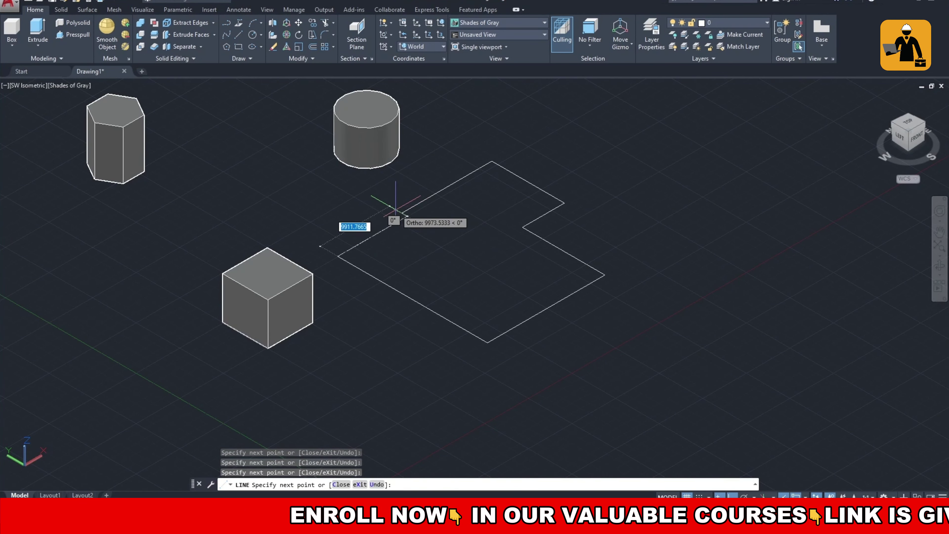
scroll(396, 205, "up", 2)
scroll(396, 206, "up", 2)
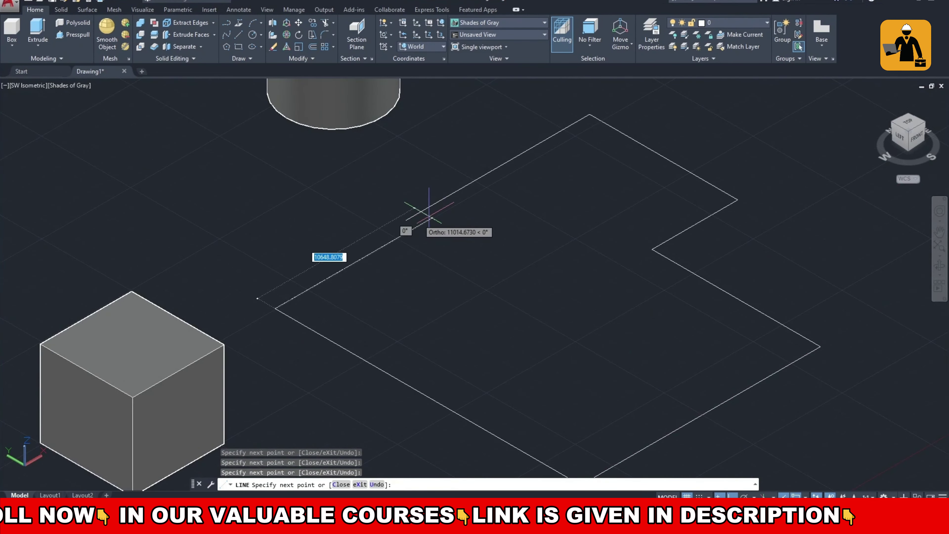
left_click(405, 220)
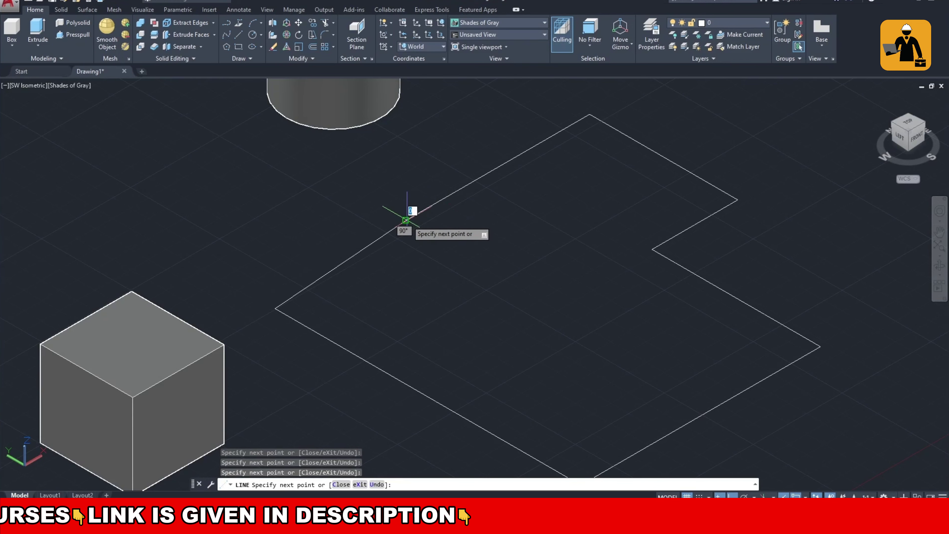
scroll(481, 307, "down", 4)
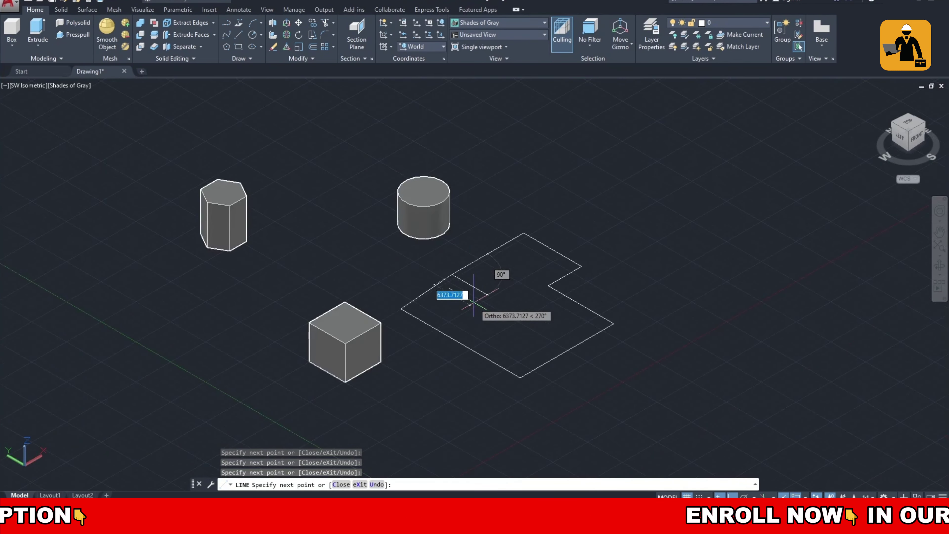
key("Escape")
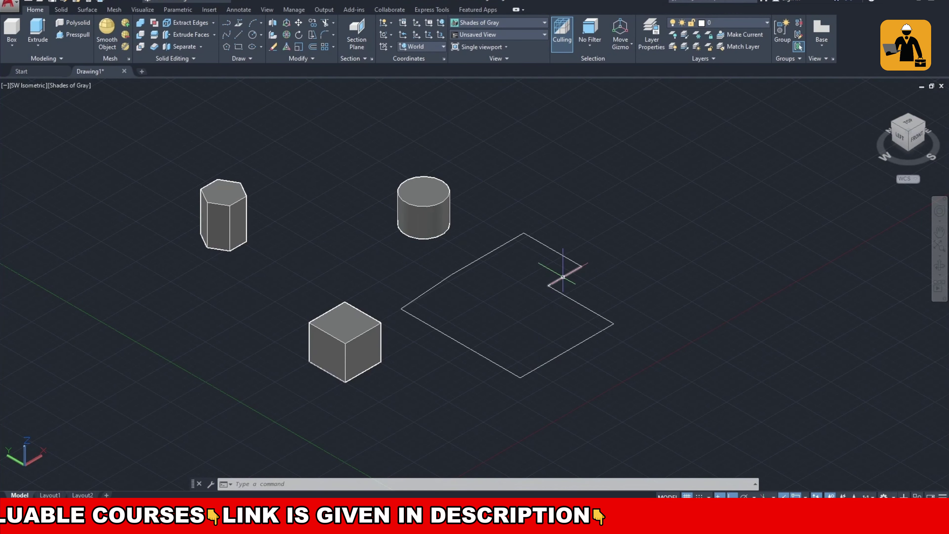
Attempt to extrude the L outline, then undo the unwanted extruded wall with Ctrl+Z
left_click(562, 293)
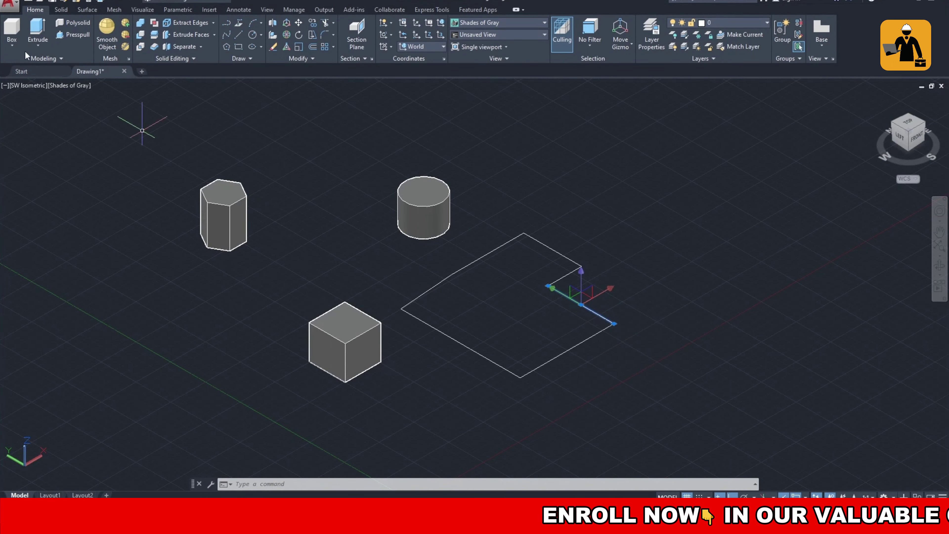
left_click(36, 27)
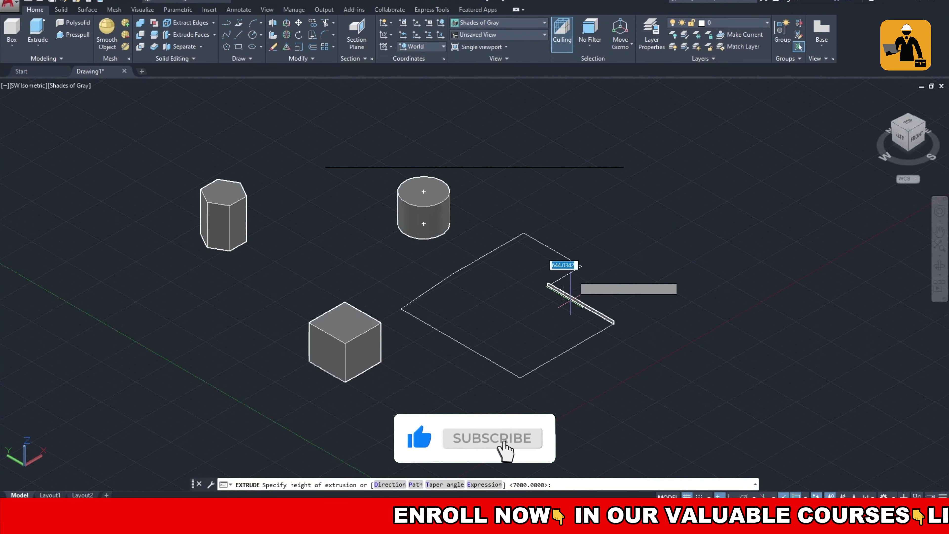
key("Escape")
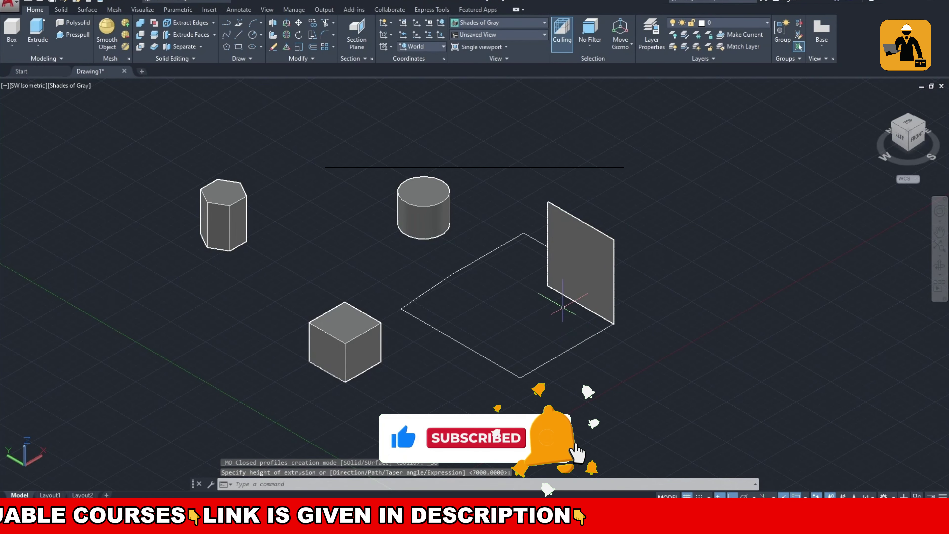
key("ctrl+z")
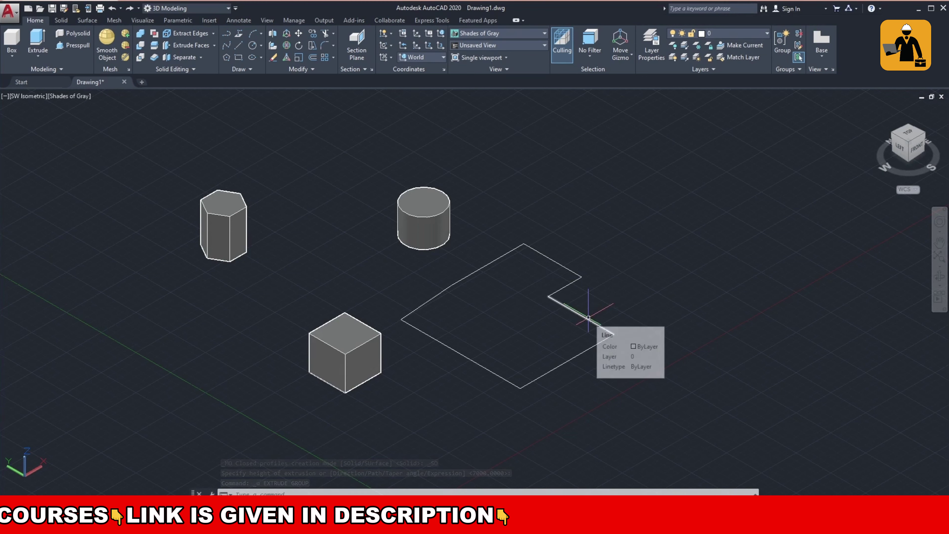
Clear the outline selection, then select and delete the cylinder
left_click(593, 322)
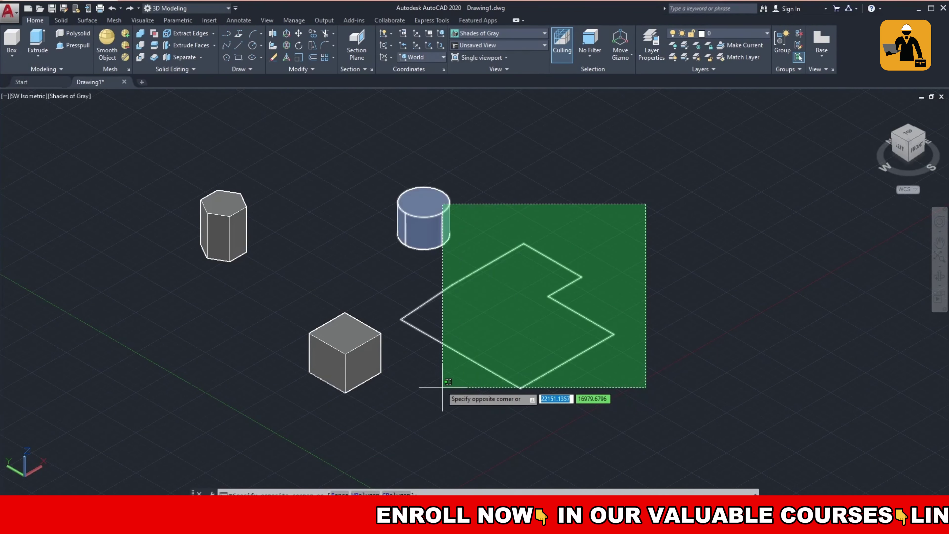
left_click(461, 388)
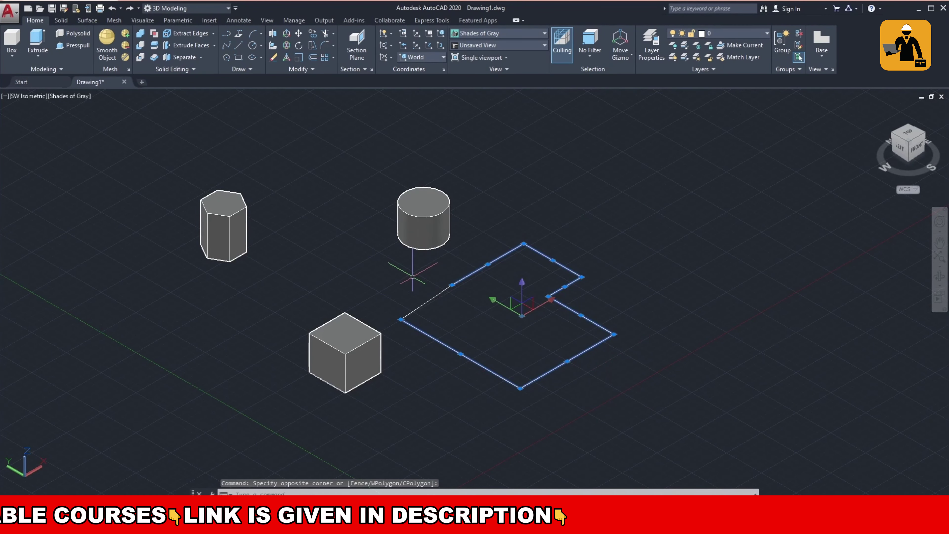
key("Escape")
left_click(438, 226)
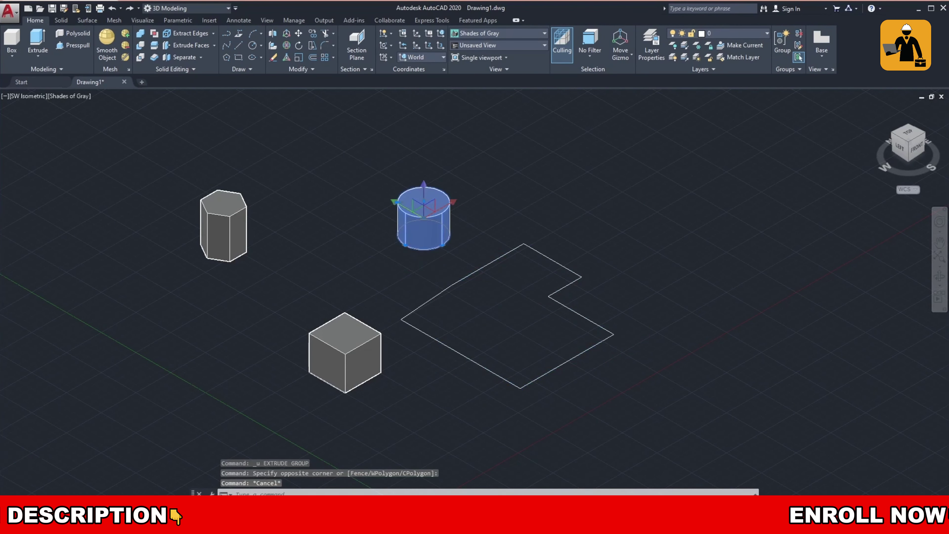
key("Delete")
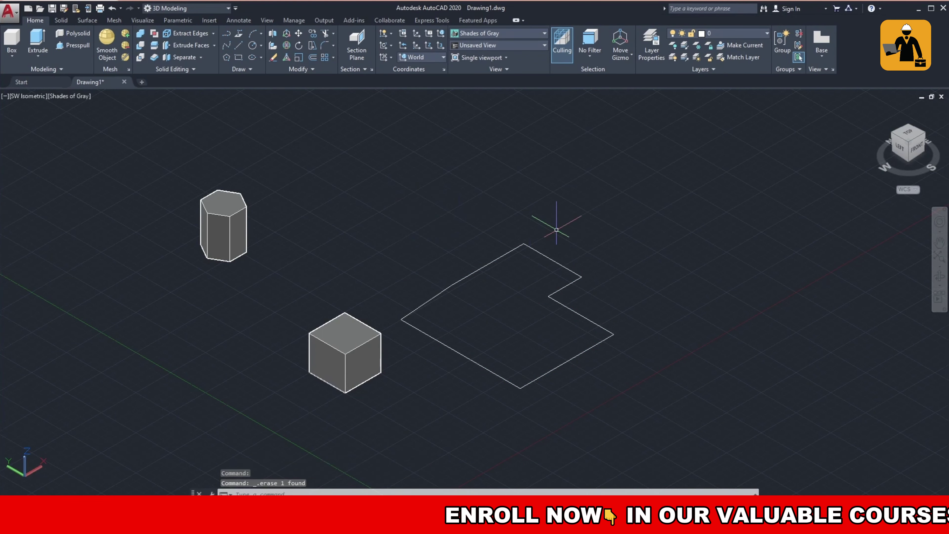
Window-select the L outline, start an extrusion on it, and cancel it
left_click(569, 203)
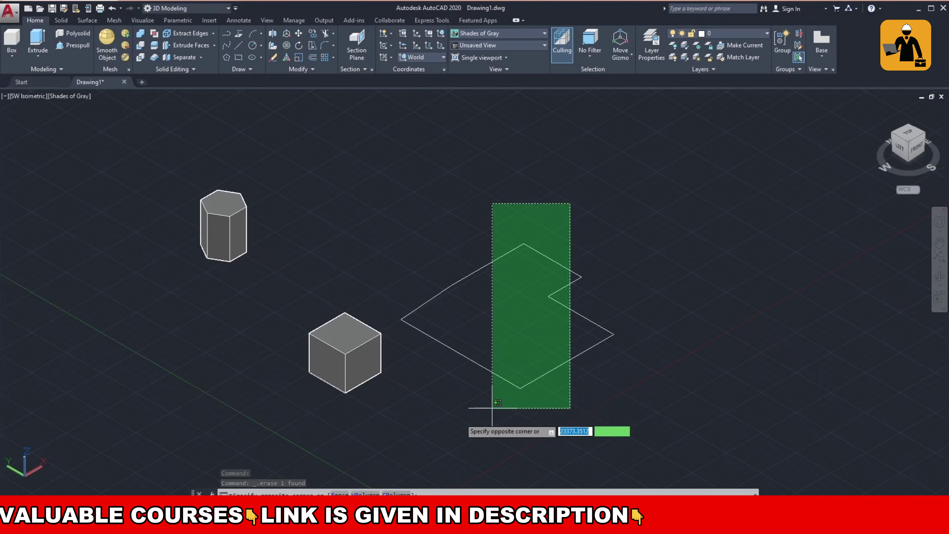
left_click(439, 407)
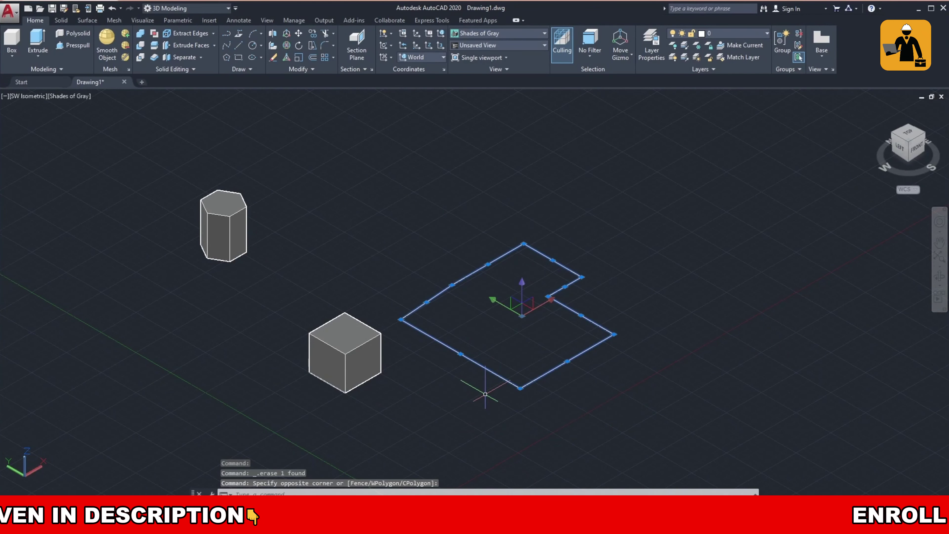
left_click(34, 36)
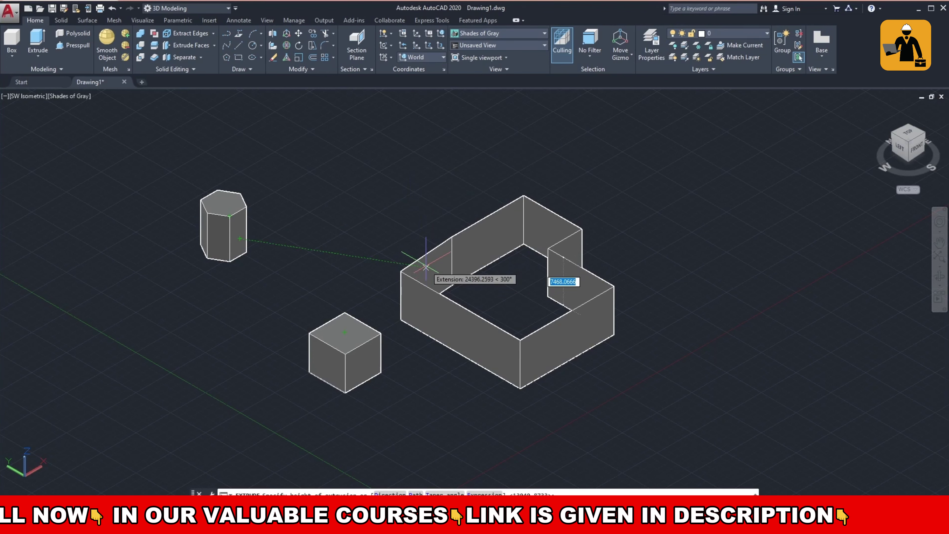
key("Escape")
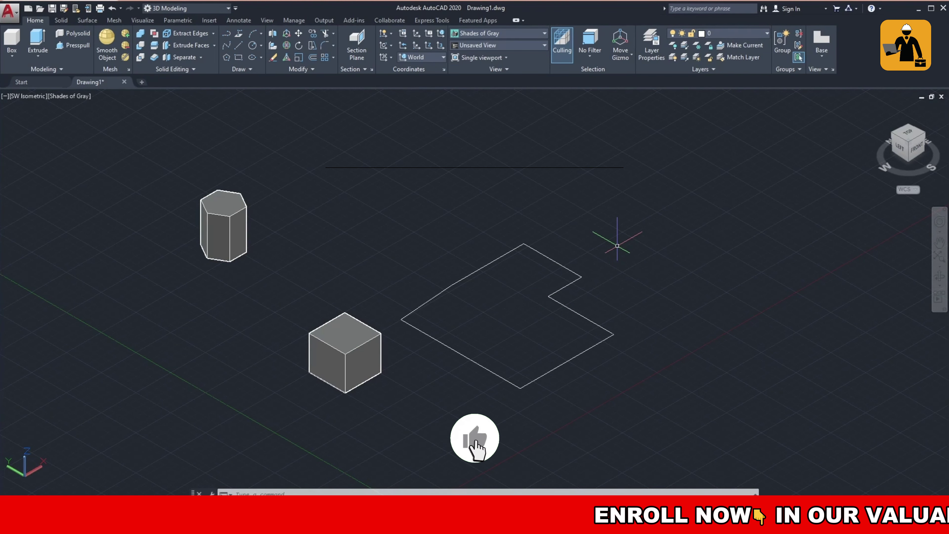
Window-select the seven L outline lines, JOIN them into one polyline, and select it
left_click(617, 246)
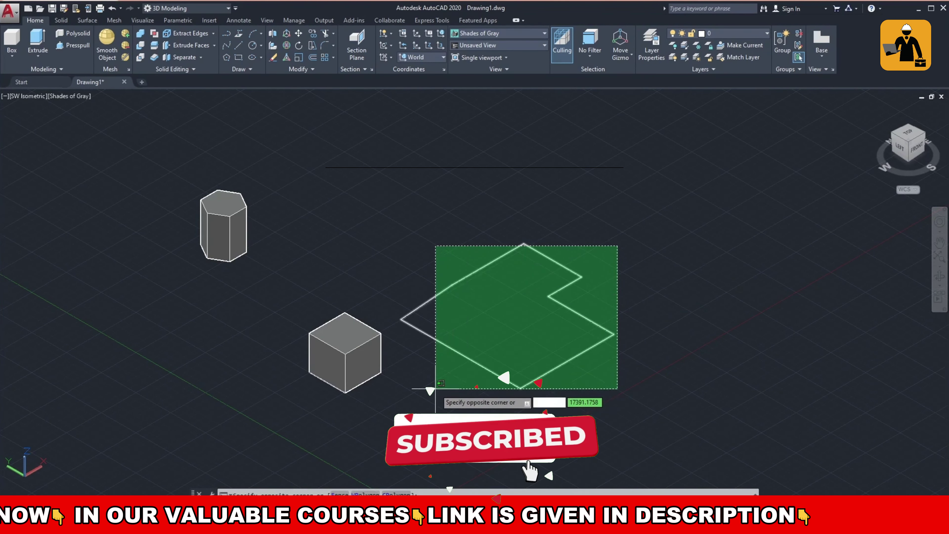
left_click(435, 388)
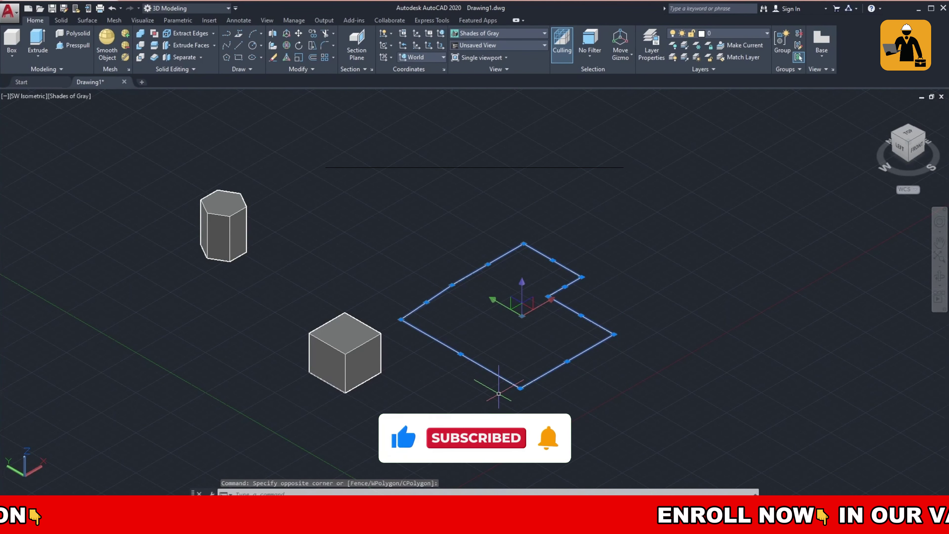
type("J")
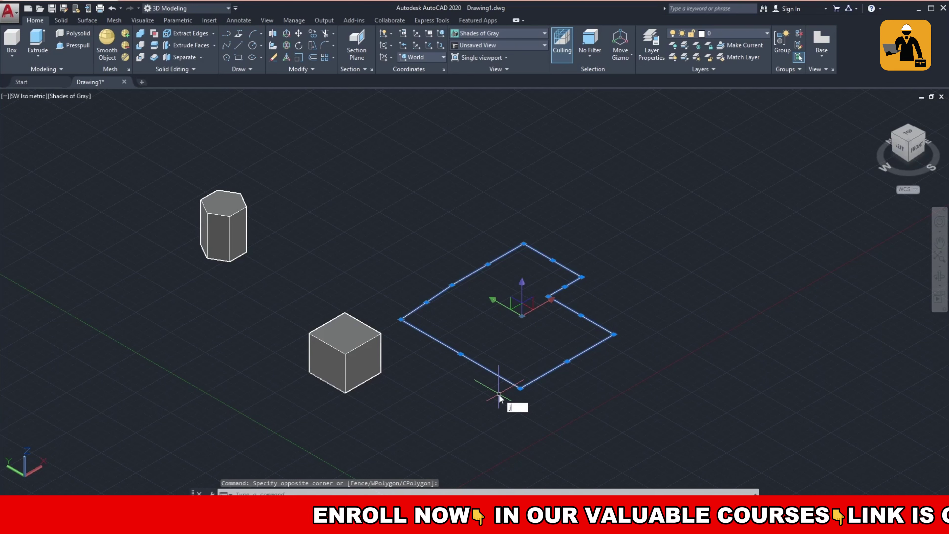
key("Return")
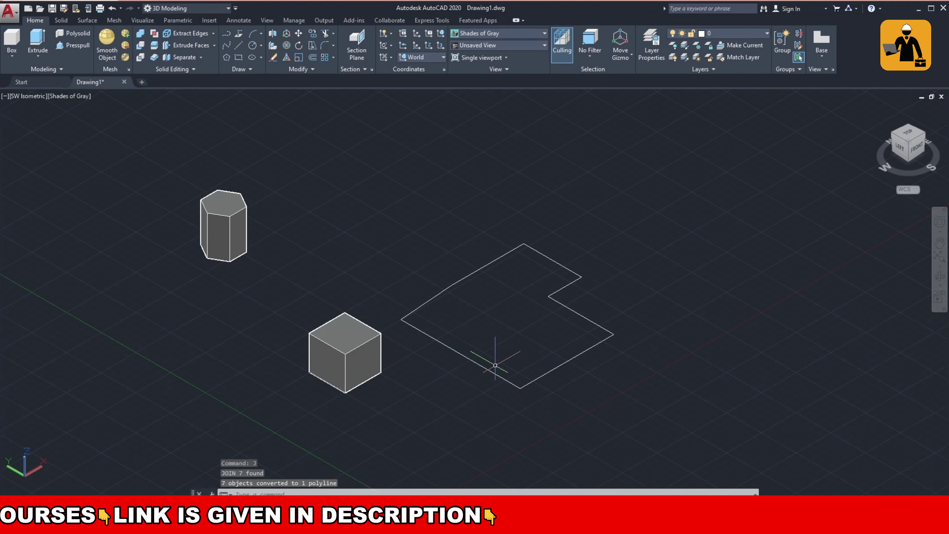
left_click(496, 374)
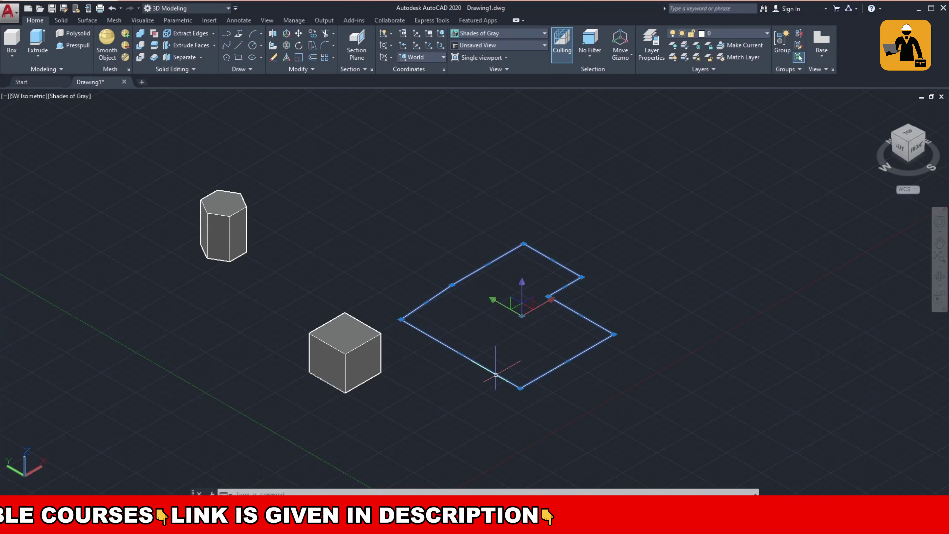
Extrude the joined L-shaped polyline into a tall solid beside the cube and hexagonal prism
left_click(38, 43)
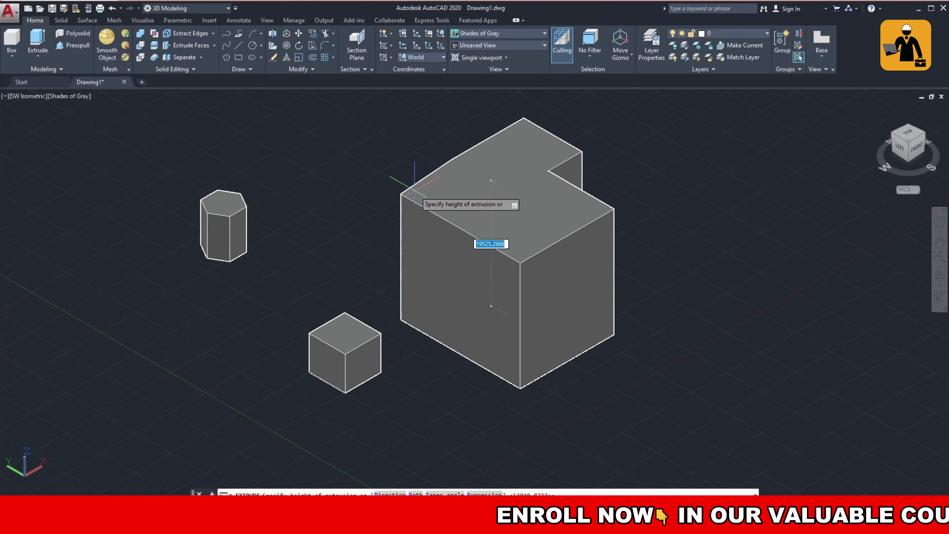
left_click(414, 189)
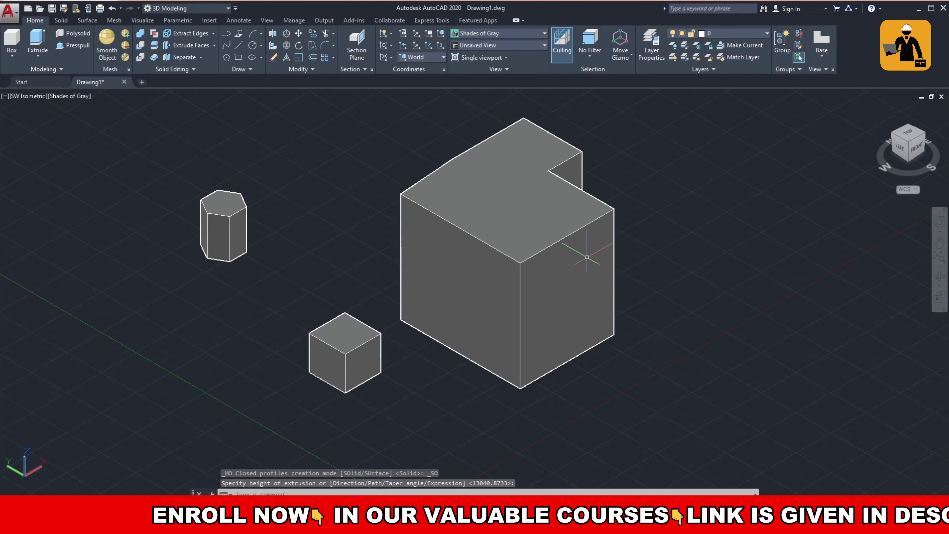
scroll(586, 259, "down", 5)
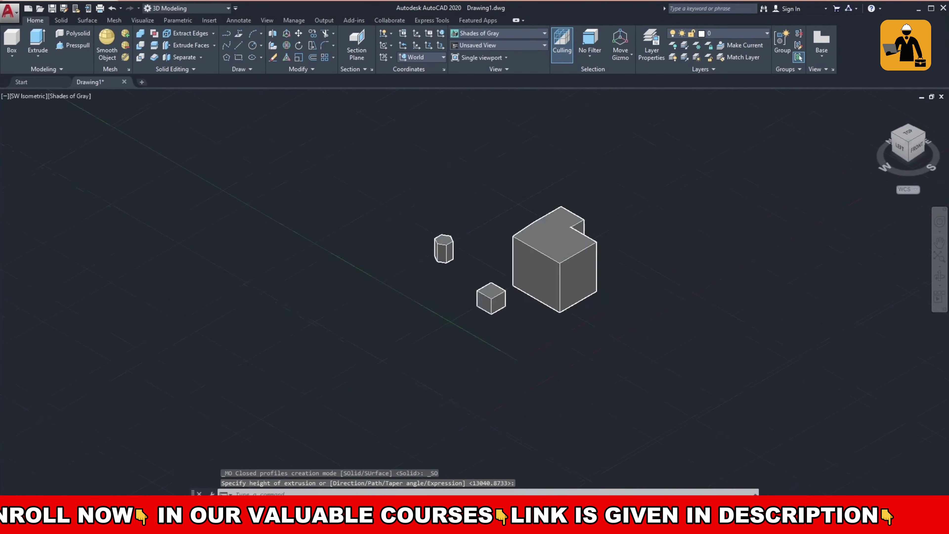
left_click(585, 262)
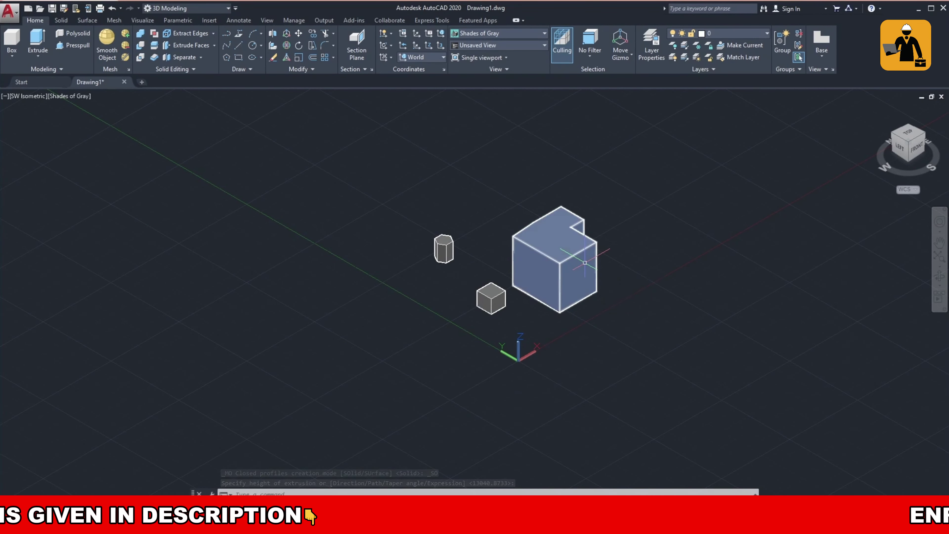
key("Escape")
Draw a four-corner polyline above the solids, Ortho off (F8) for the slanted edge, closing at start
scroll(452, 179, "up", 2)
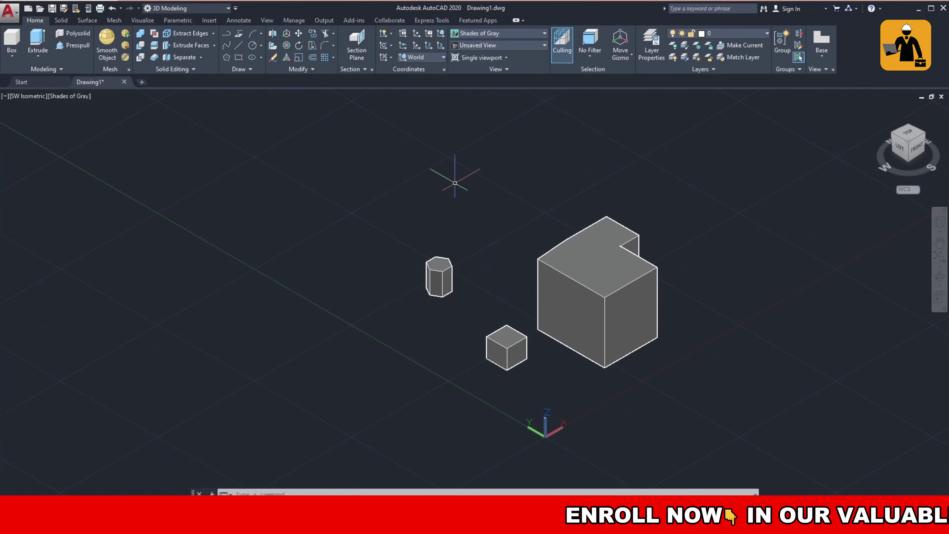
scroll(324, 180, "up", 2)
type("POL")
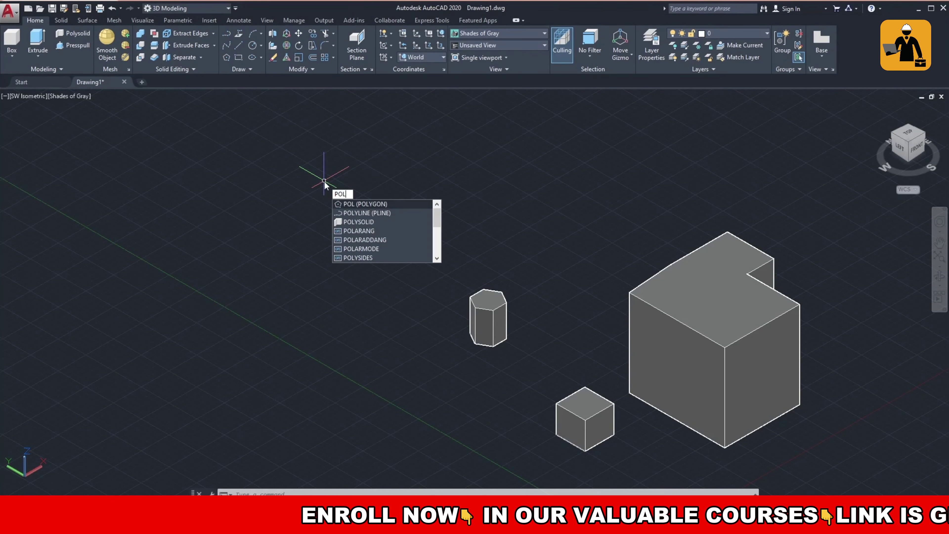
left_click(380, 212)
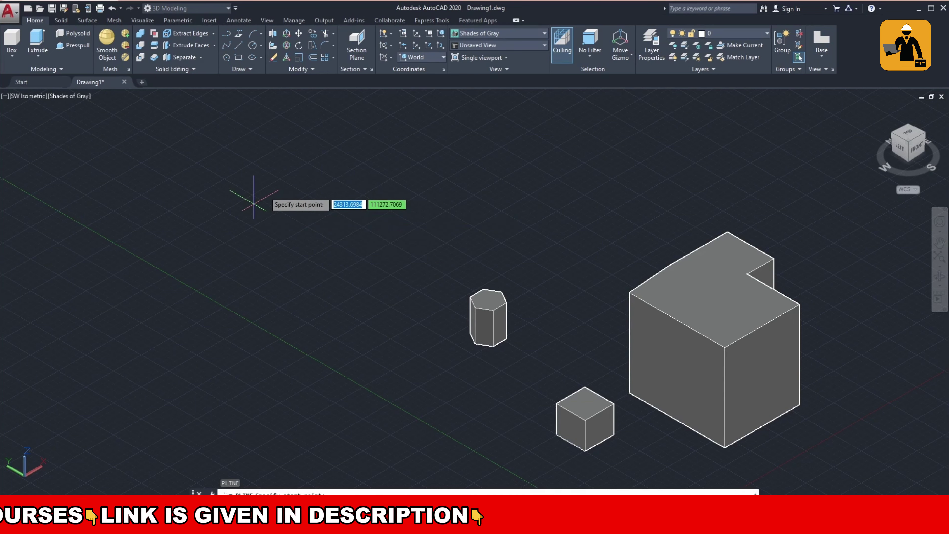
left_click(276, 171)
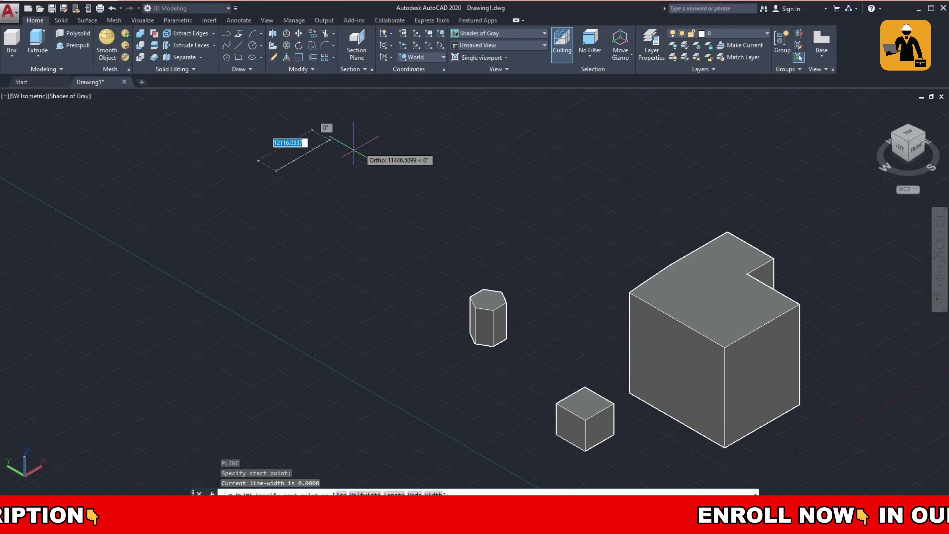
left_click(376, 138)
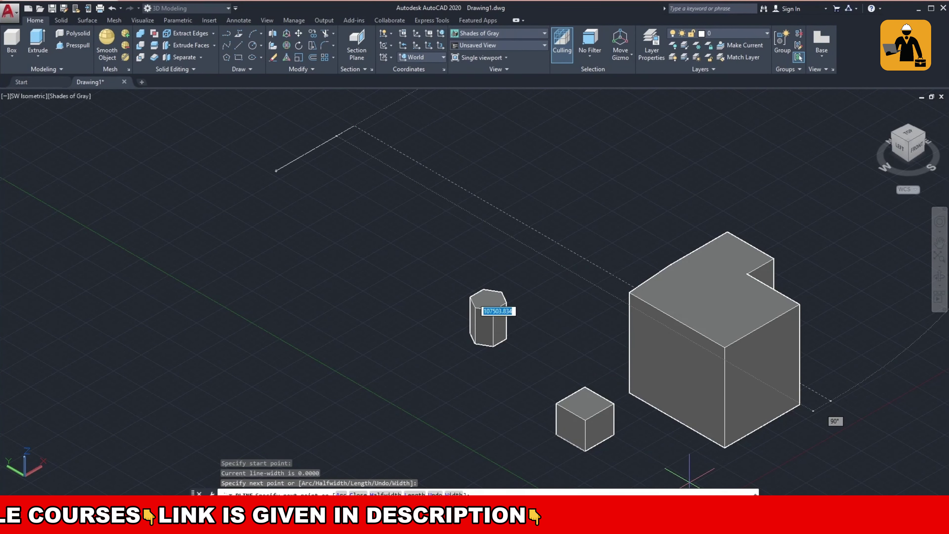
key("F8")
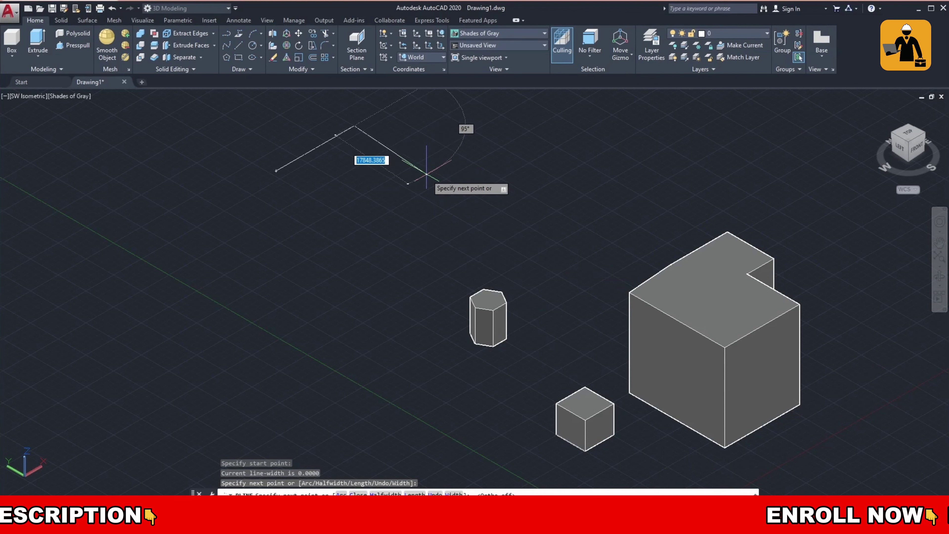
left_click(426, 176)
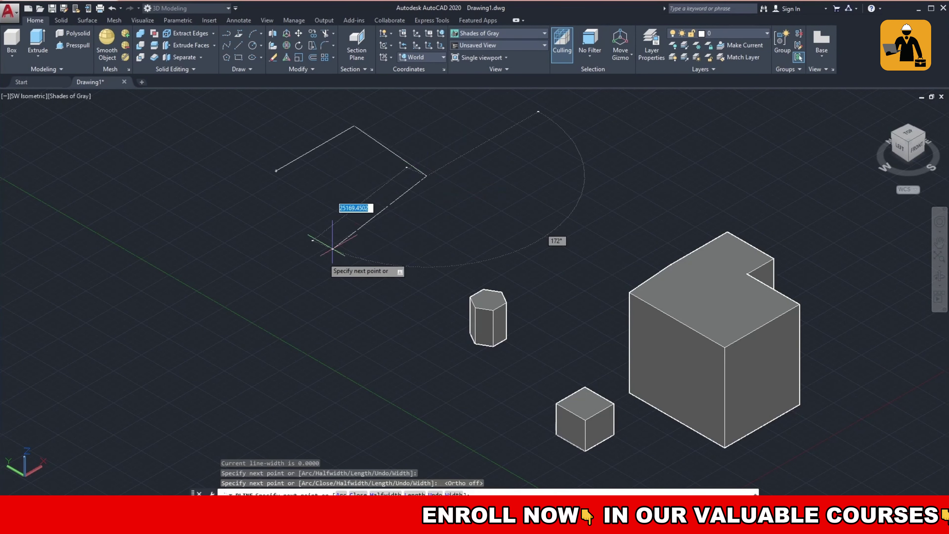
left_click(306, 239)
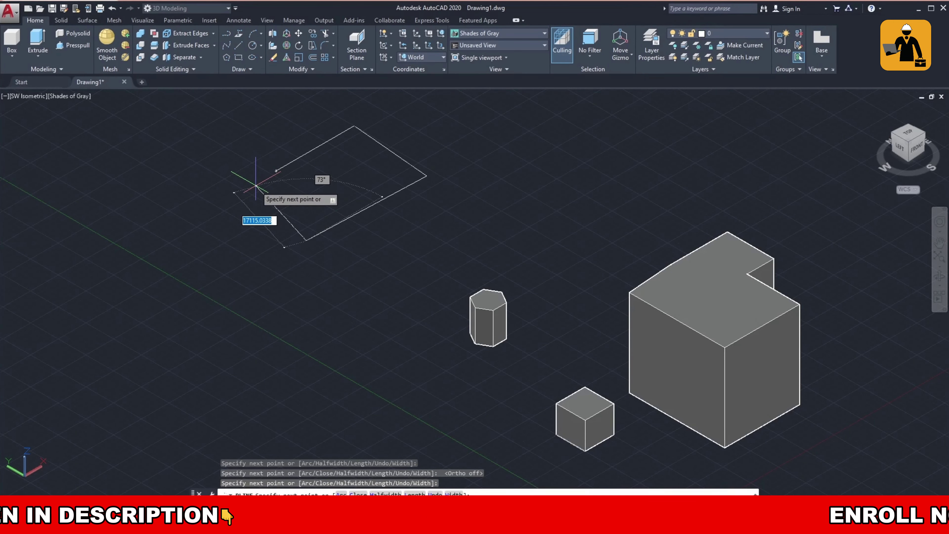
left_click(265, 177)
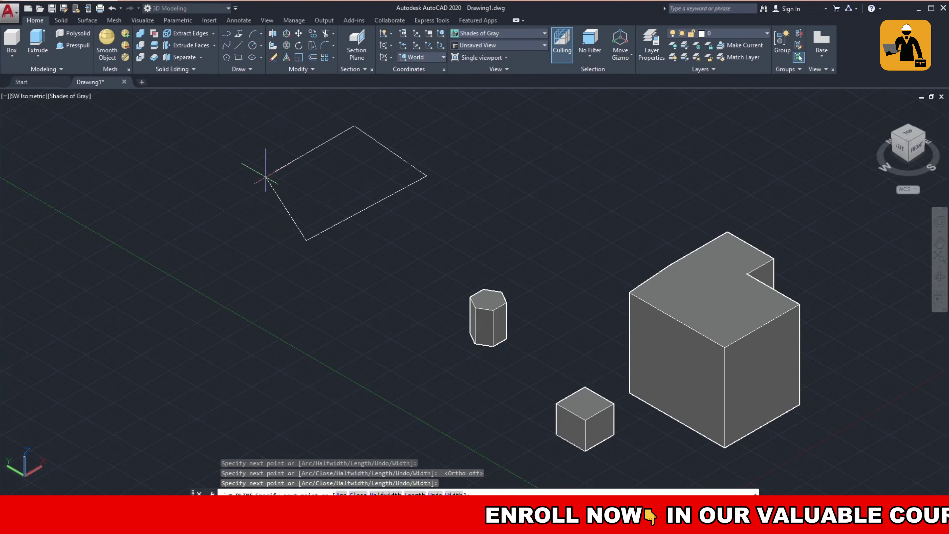
key("Escape")
scroll(266, 177, "up", 3)
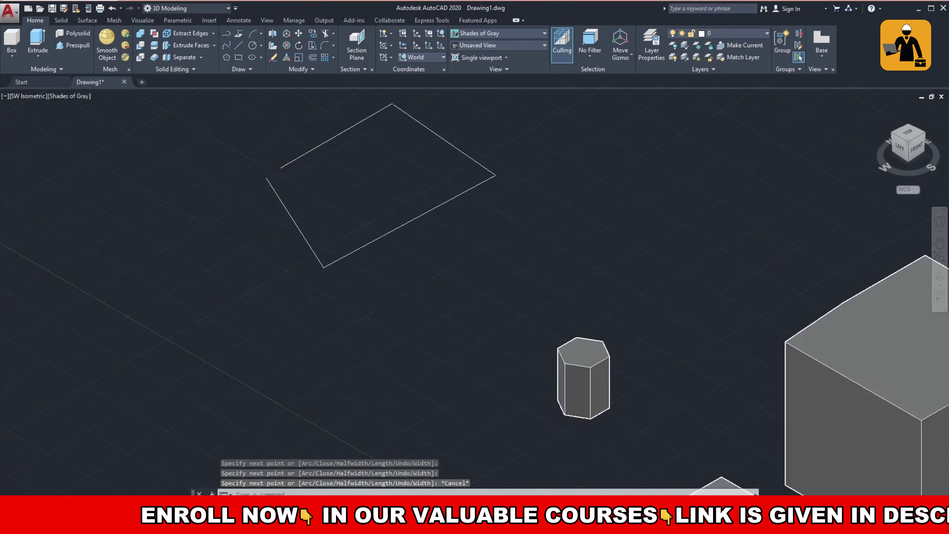
scroll(266, 177, "up", 2)
scroll(344, 220, "down", 2)
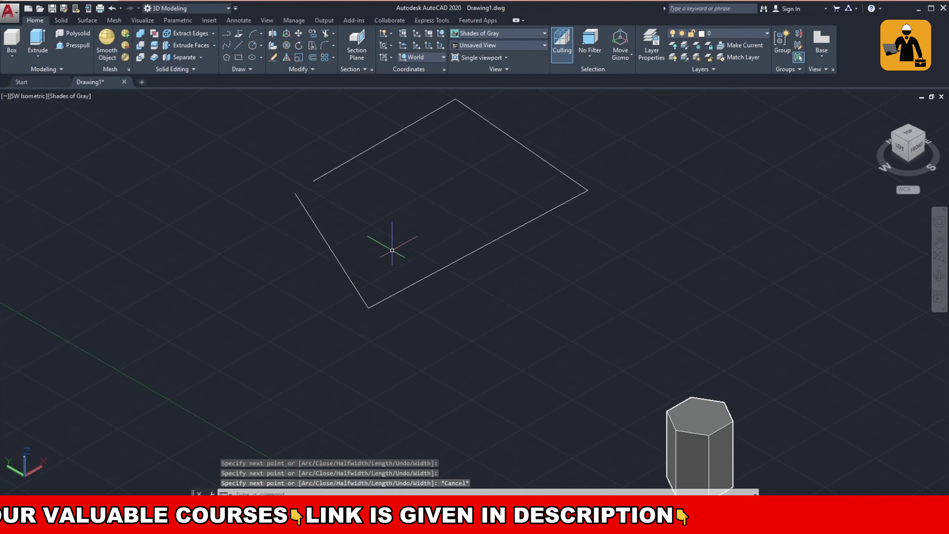
left_click(428, 274)
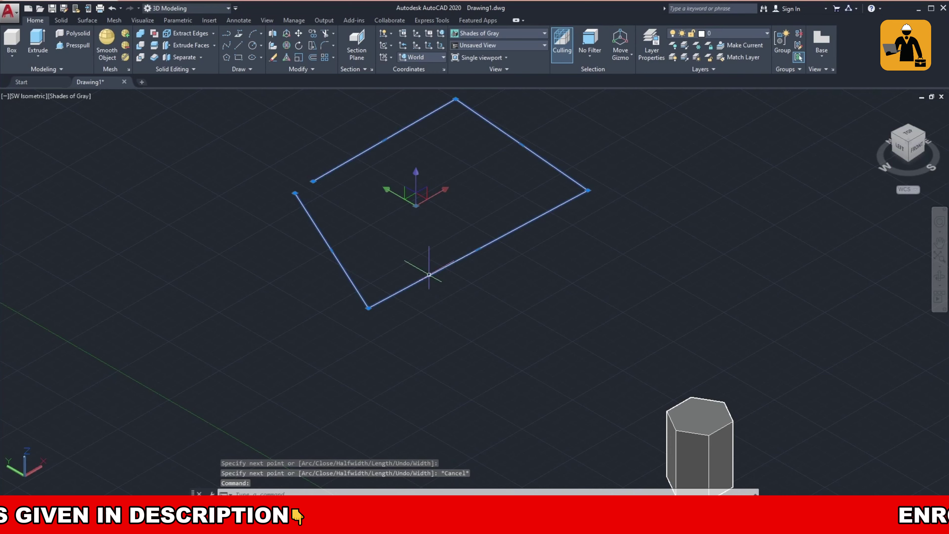
scroll(428, 271, "down", 2)
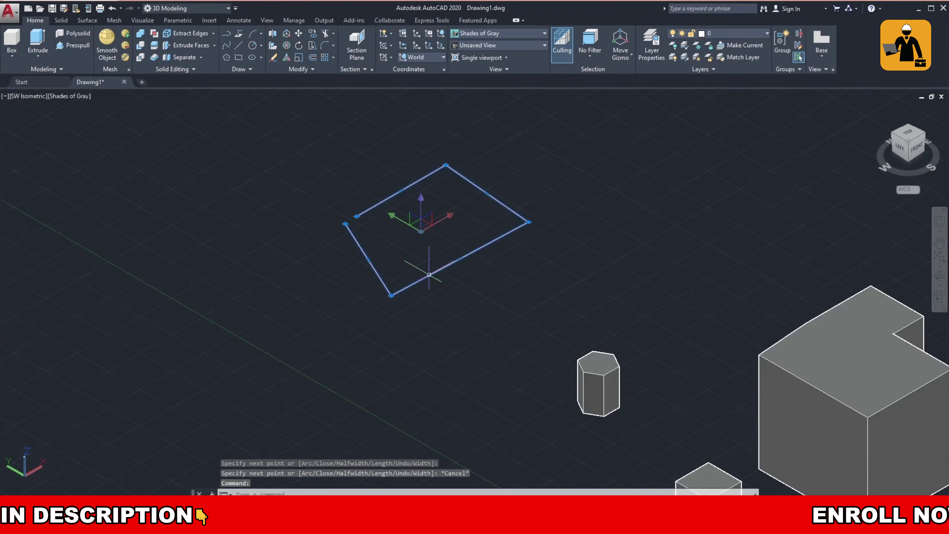
left_click(37, 41)
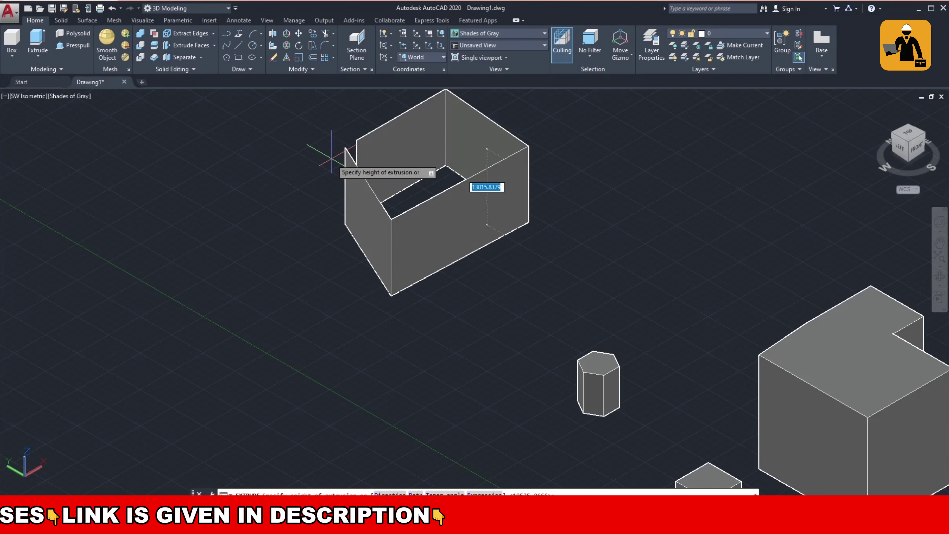
key("Escape")
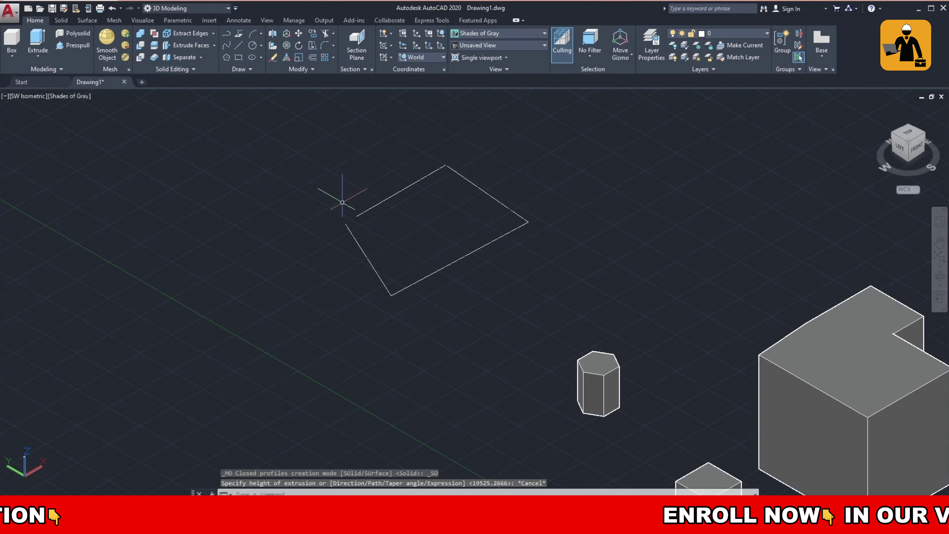
scroll(338, 202, "up", 3)
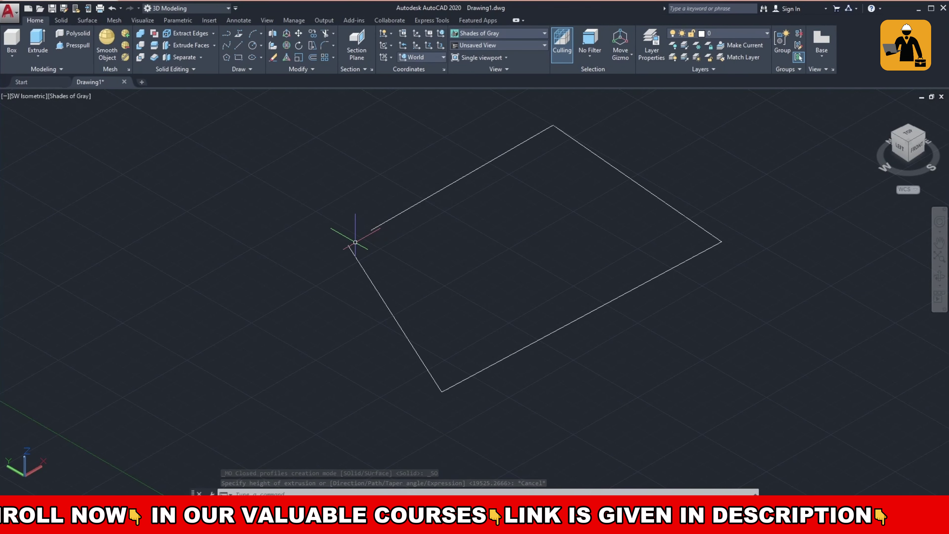
scroll(354, 242, "up", 2)
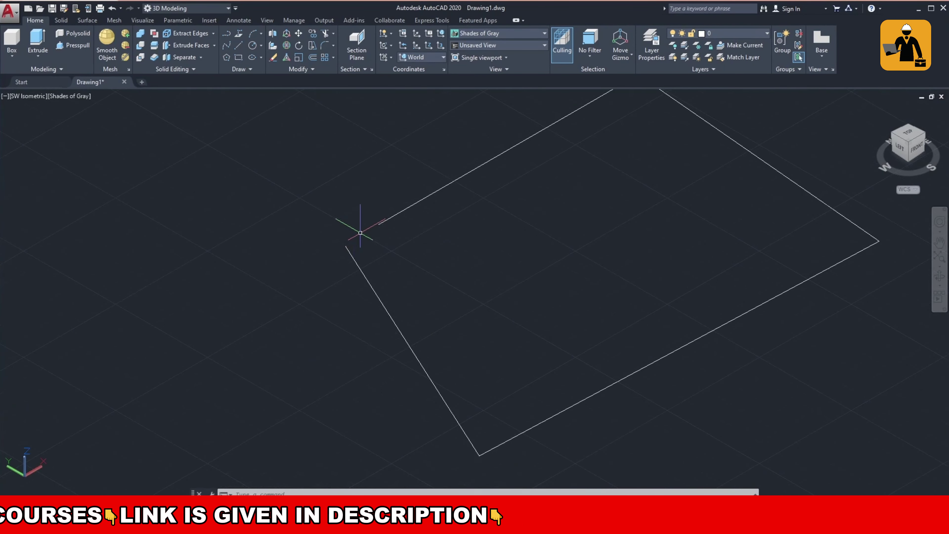
scroll(360, 230, "down", 2)
scroll(360, 233, "down", 2)
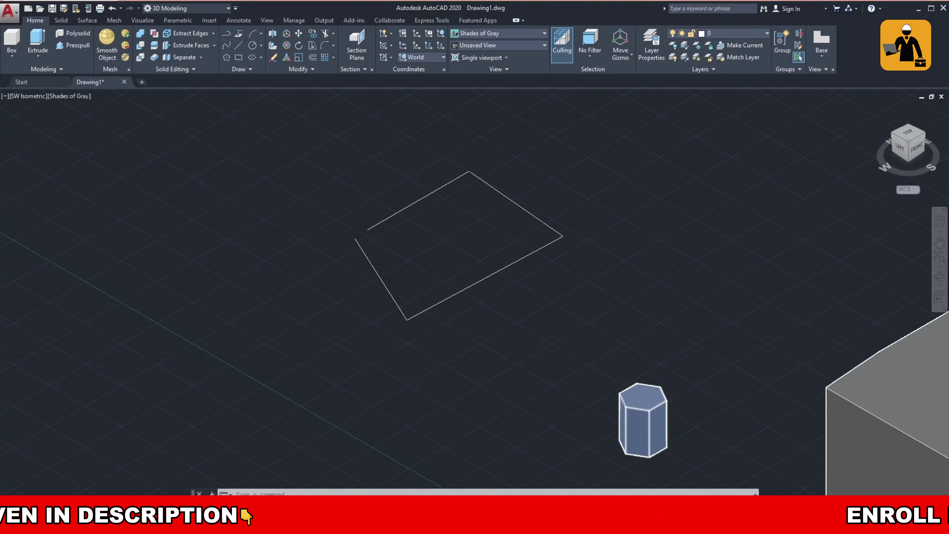
scroll(657, 411, "up", 2)
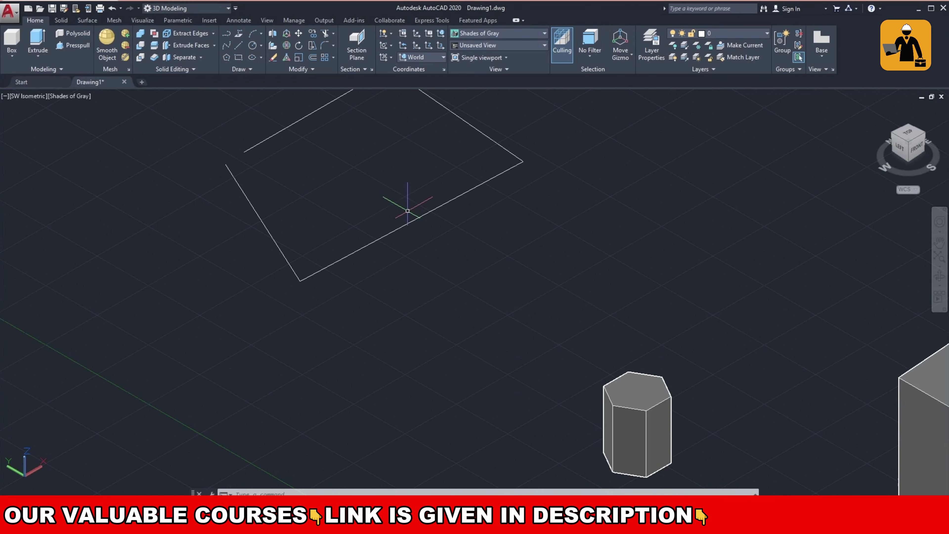
scroll(408, 211, "down", 2)
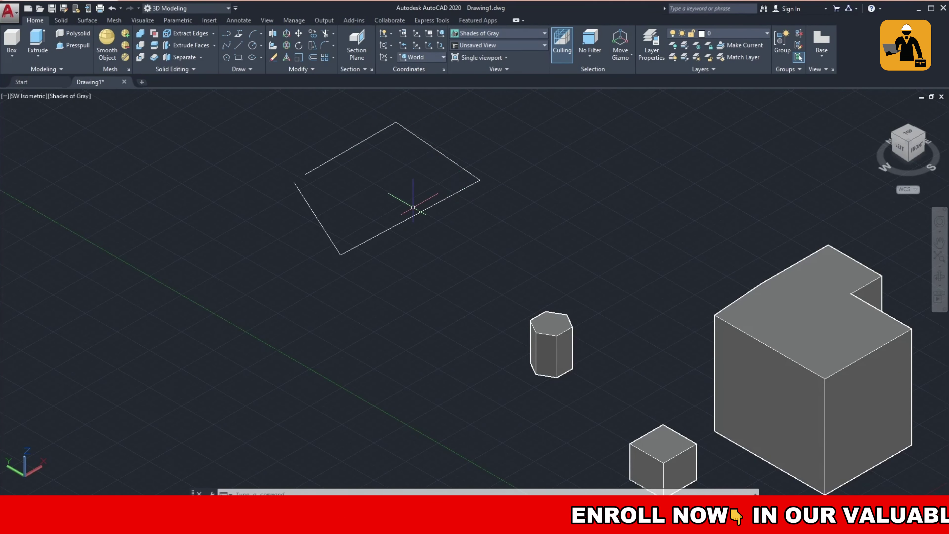
scroll(413, 207, "up", 2)
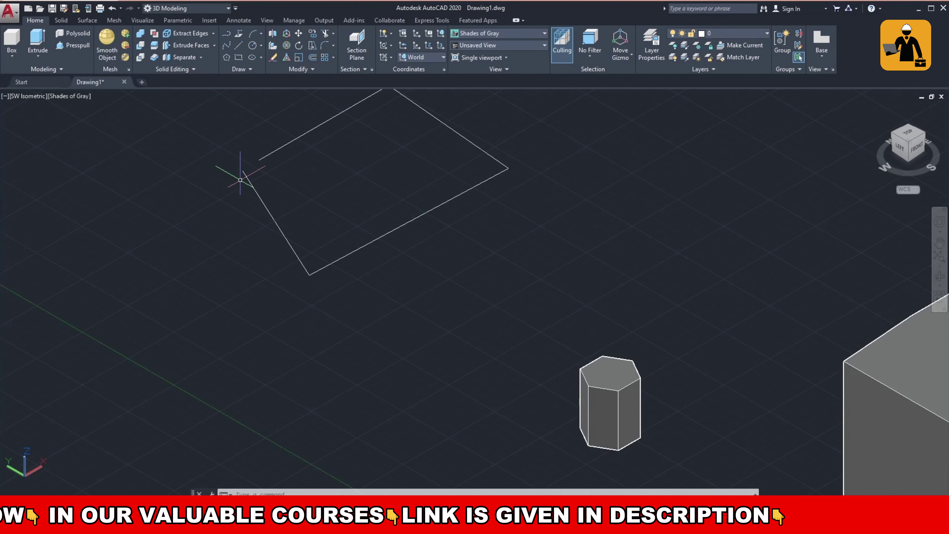
scroll(238, 178, "up", 1)
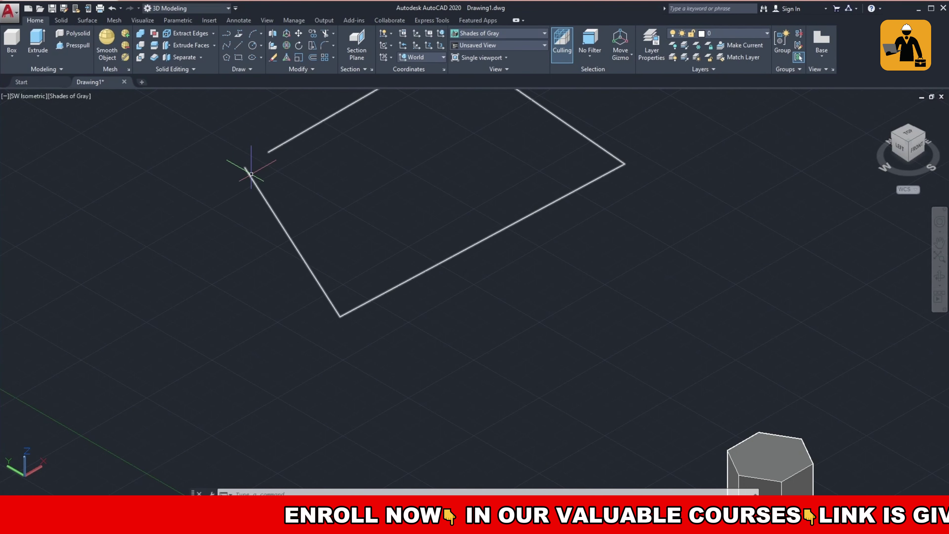
Stretch the outline's loose left-corner grip onto the neighbouring endpoint to close the shape
left_click(248, 167)
left_click(246, 167)
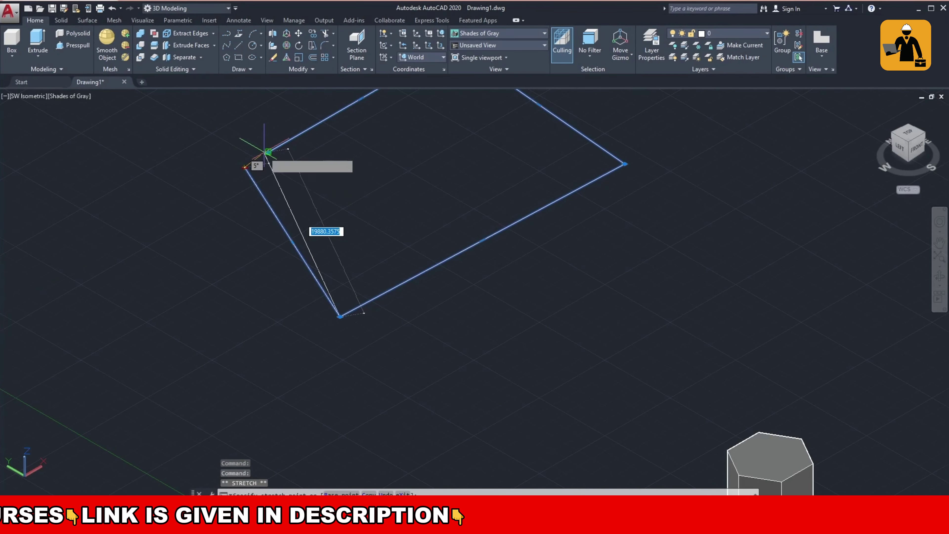
scroll(268, 152, "up", 2)
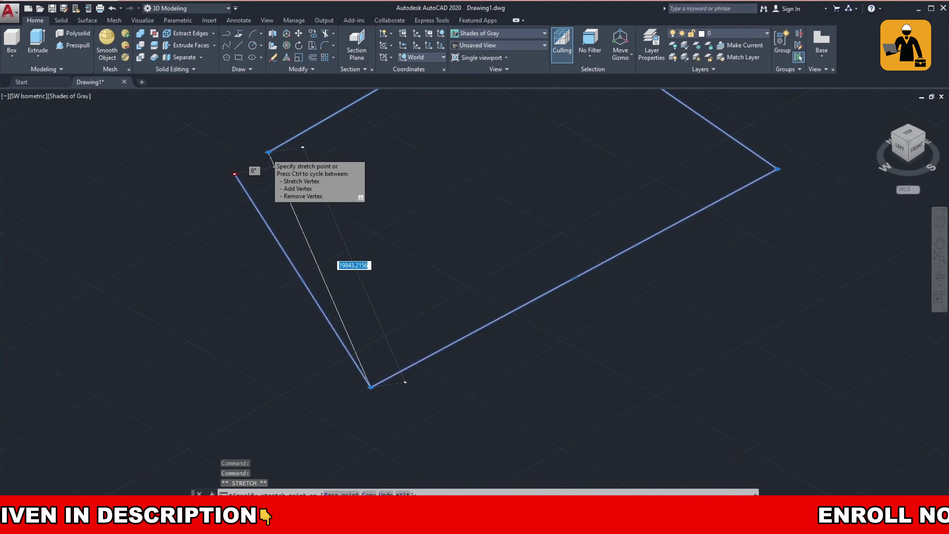
left_click(268, 152)
key("Escape")
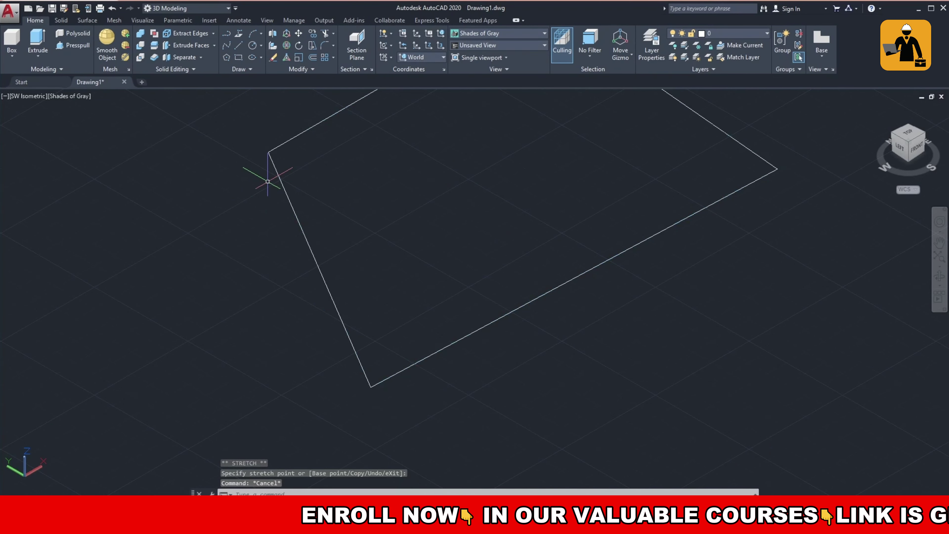
scroll(328, 286, "down", 4)
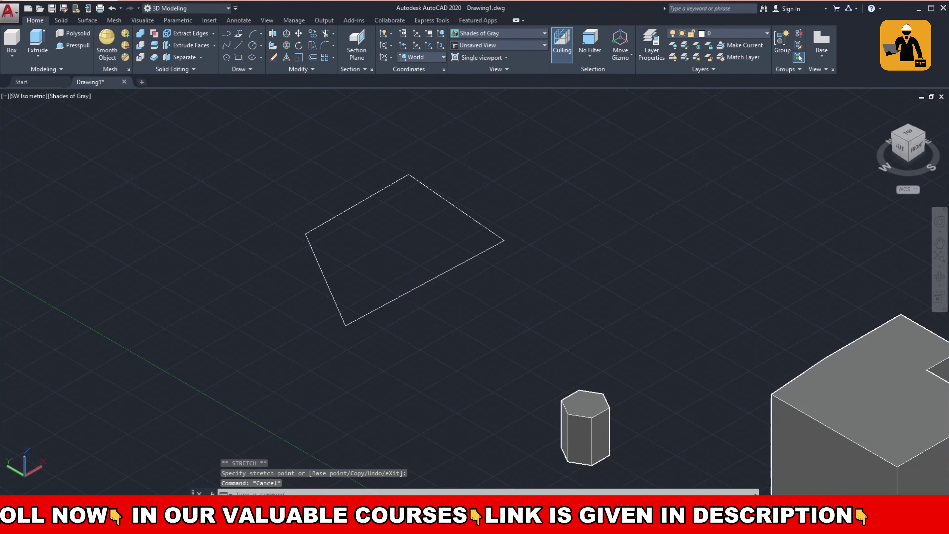
Extrude the closed four-sided polyline into a tall slanted solid next to the L-solid
left_click(408, 288)
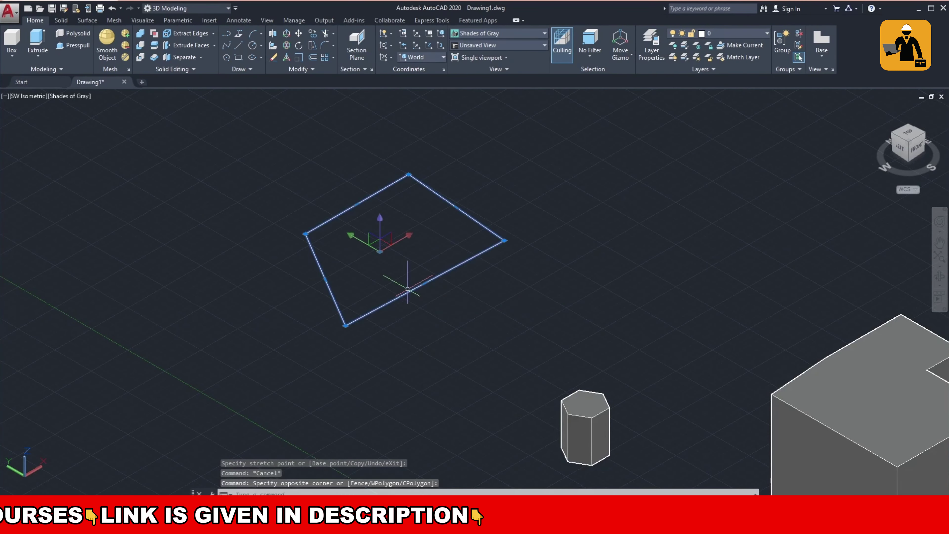
left_click(38, 39)
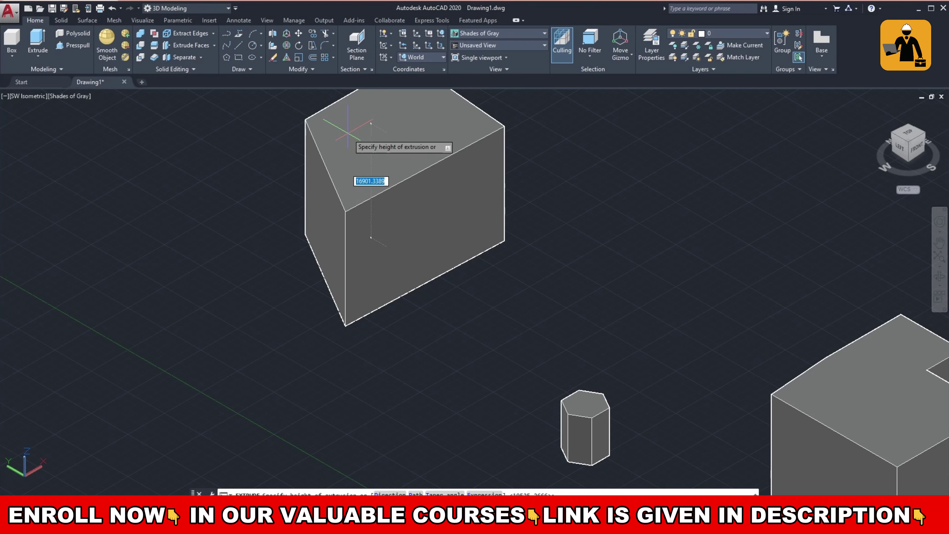
left_click(347, 132)
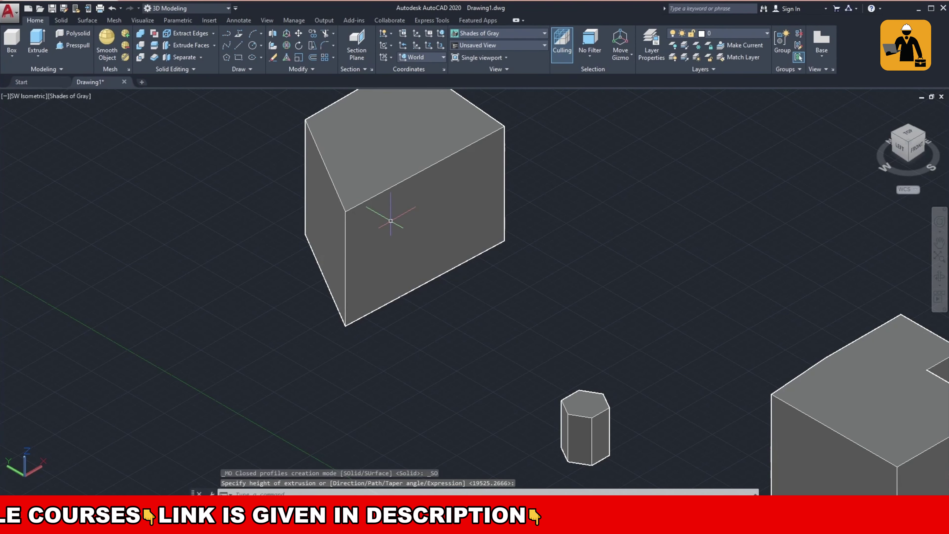
scroll(423, 272, "down", 2)
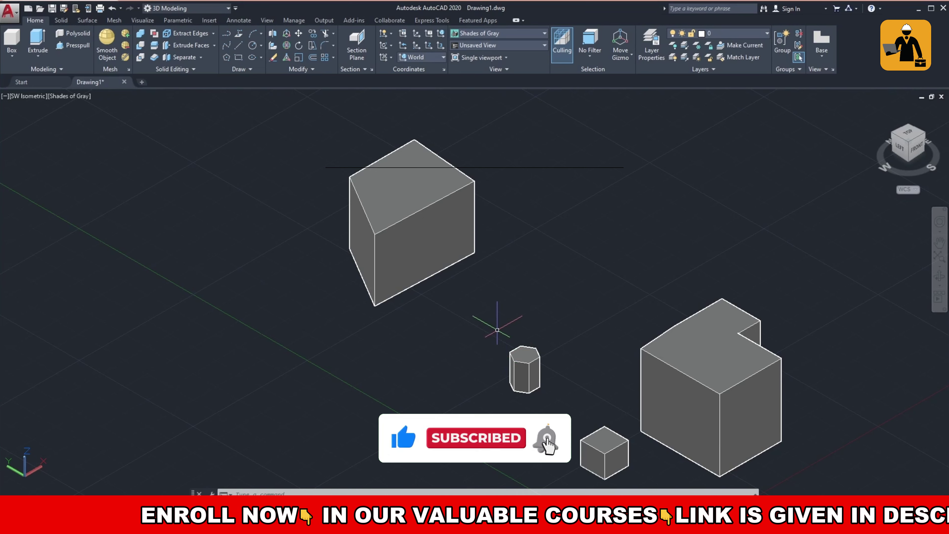
scroll(574, 346, "up", 2)
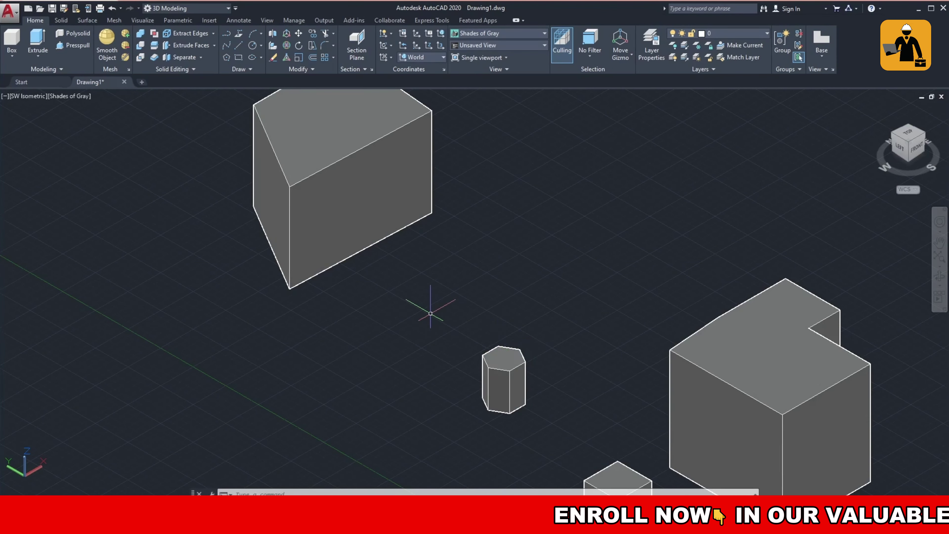
scroll(431, 314, "down", 3)
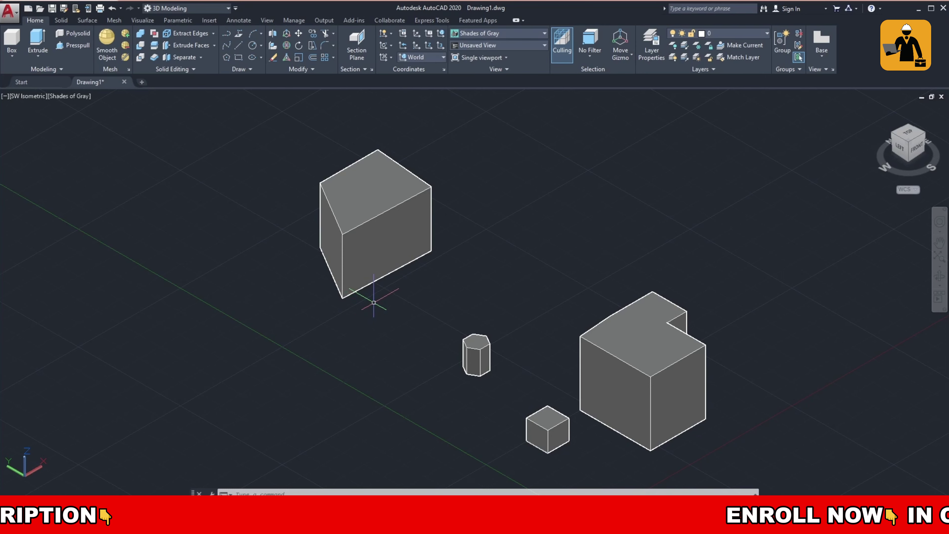
scroll(374, 302, "up", 2)
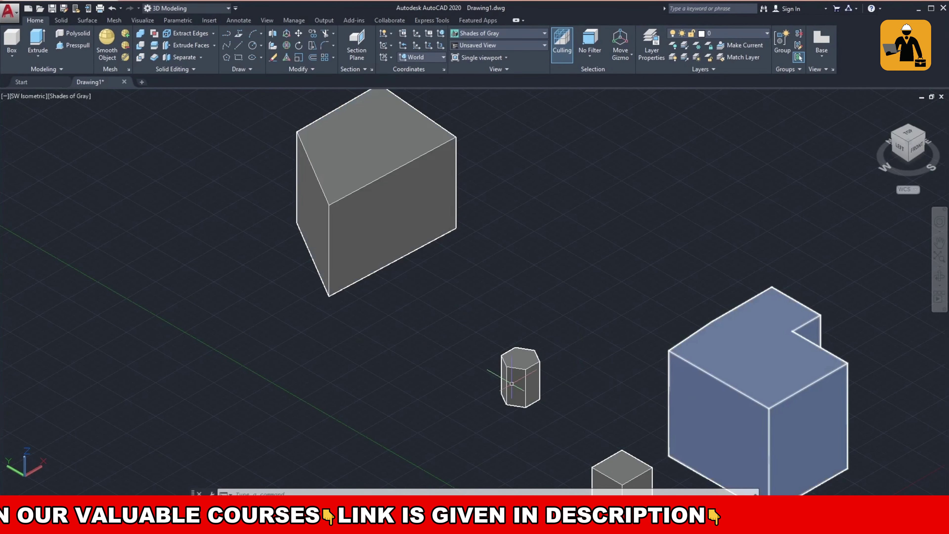
scroll(380, 246, "up", 2)
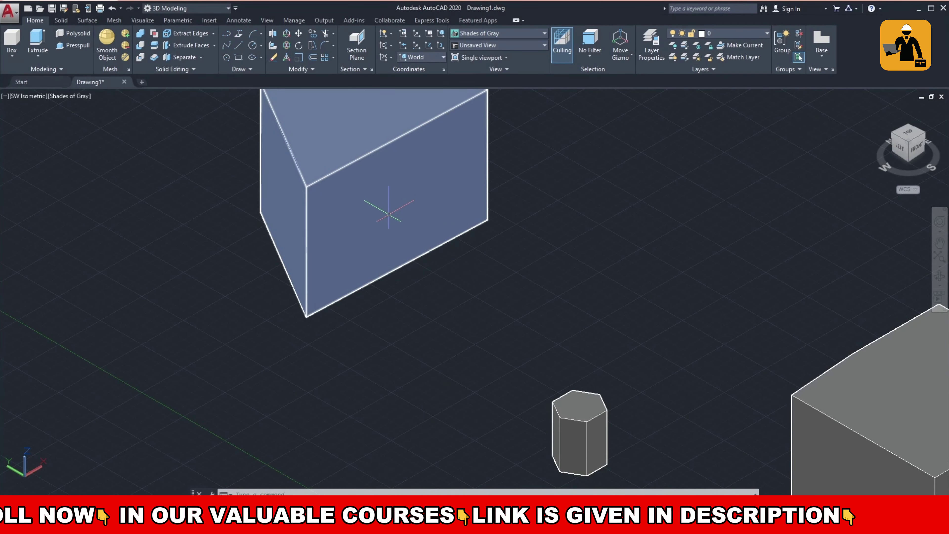
Draw a rectangle by two corners on the front face of the slanted solid
left_click(239, 55)
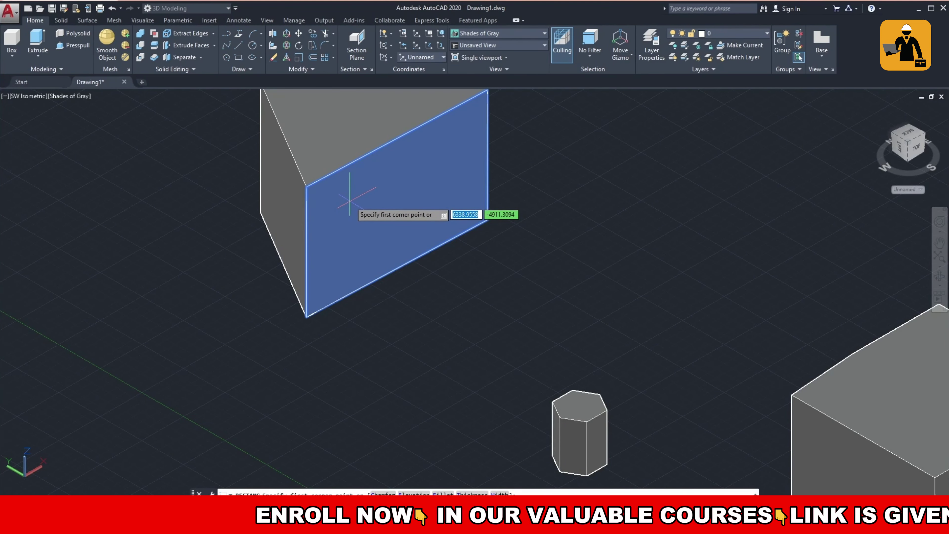
left_click(350, 201)
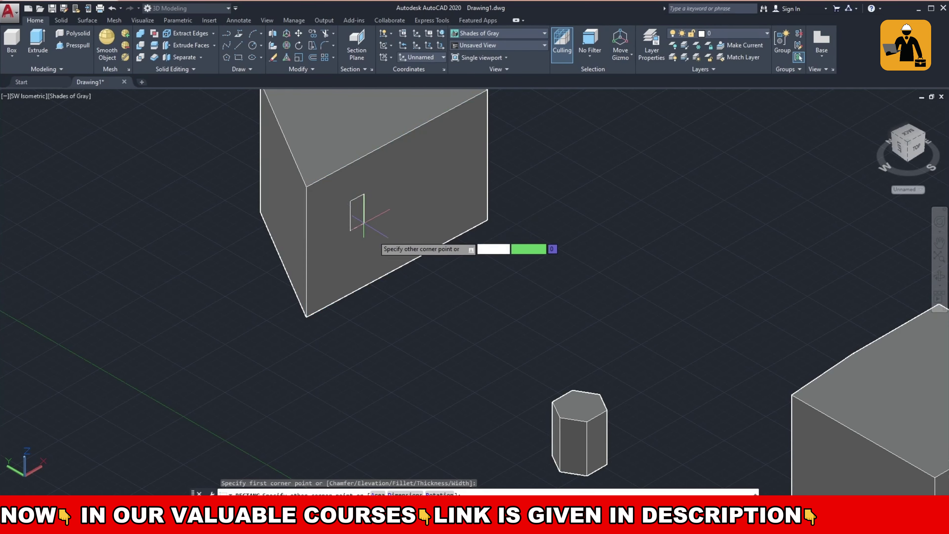
left_click(451, 204)
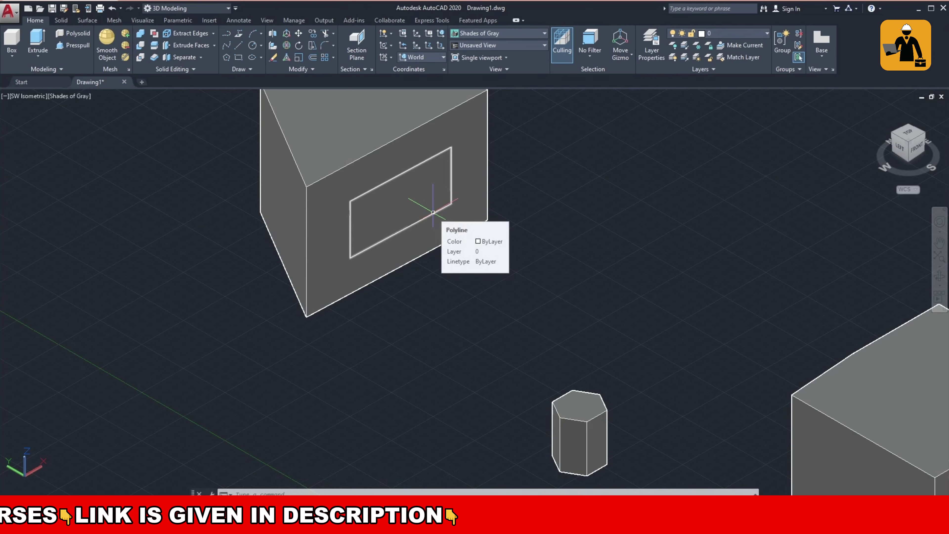
Extrude the face rectangle 5000 units outward into a projecting rectangular block
scroll(433, 213, "up", 2)
left_click(433, 217)
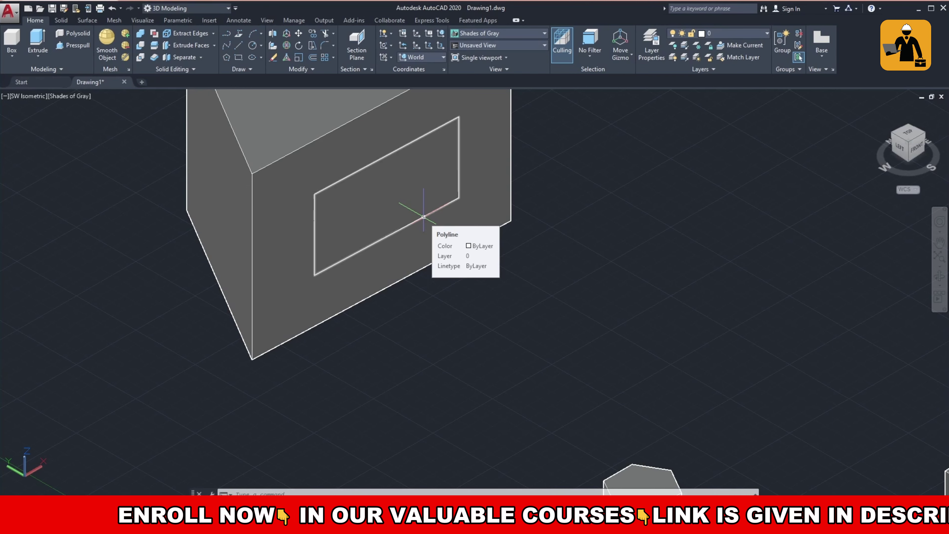
left_click(423, 217)
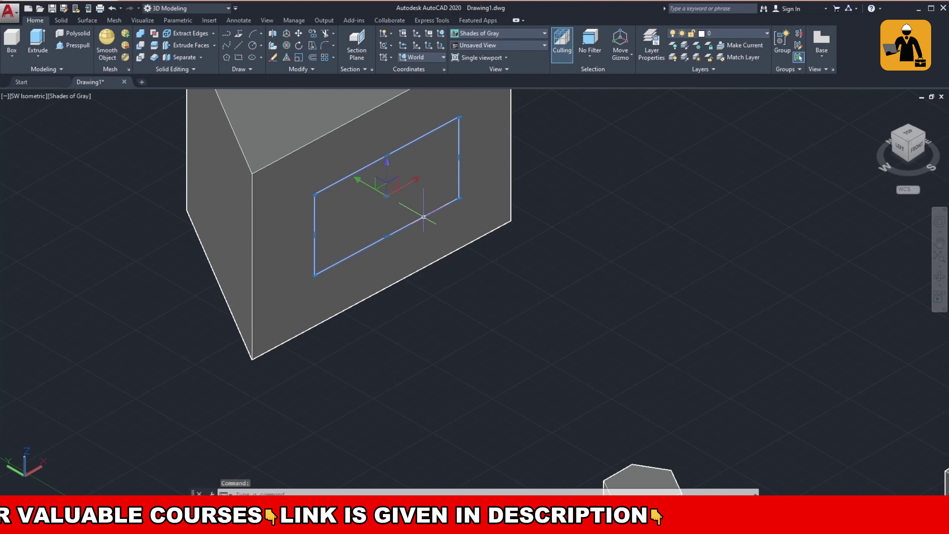
left_click(39, 40)
type("5000")
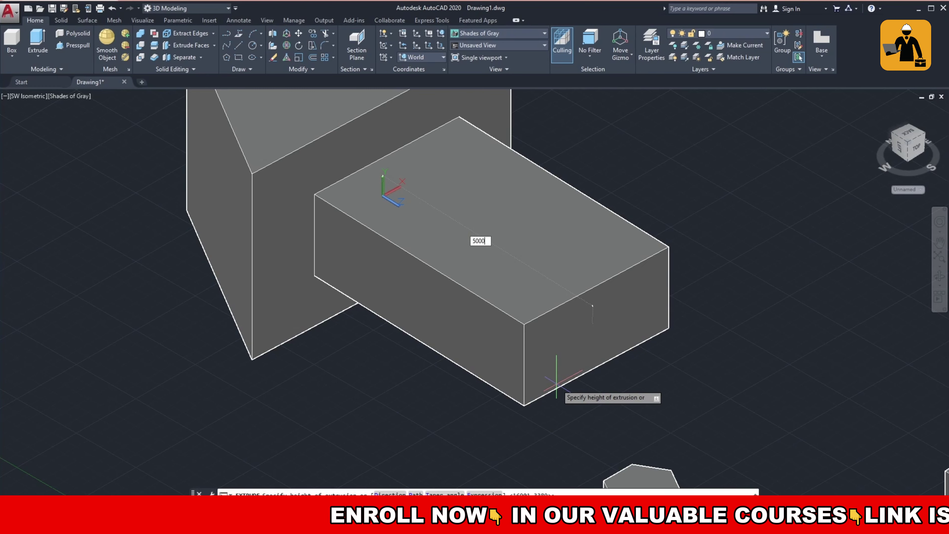
key("Return")
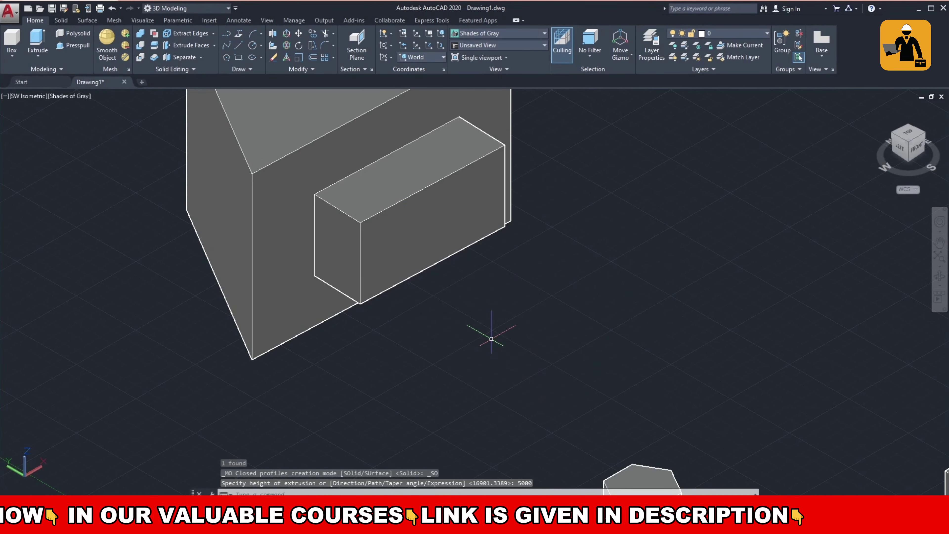
scroll(491, 338, "down", 2)
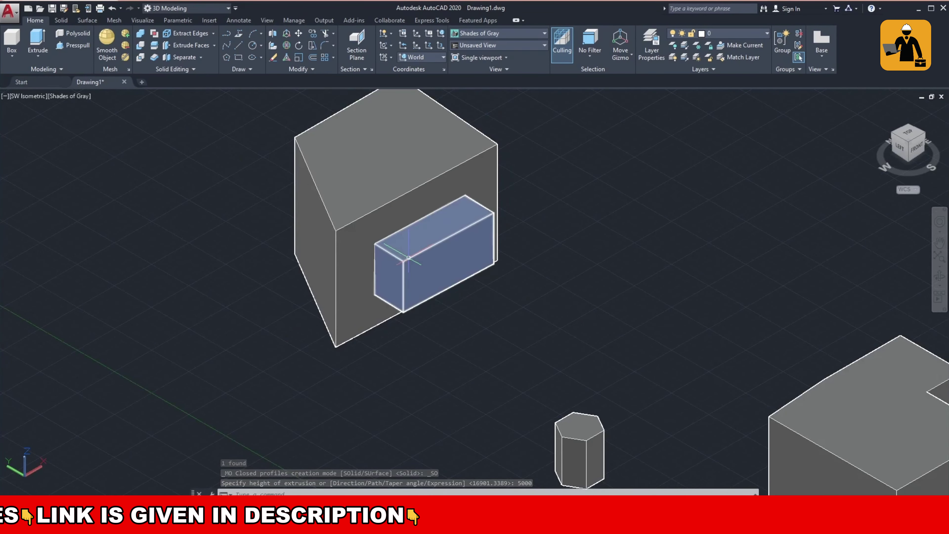